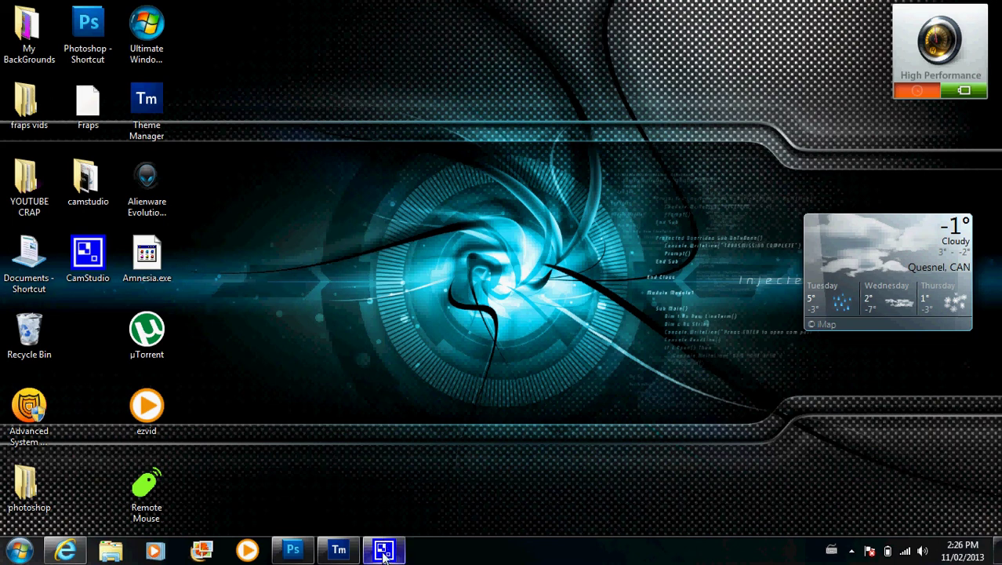
# Step: Bring up the Theme Manager window for a brief look and minimize it again
pyautogui.moveTo(383, 549)
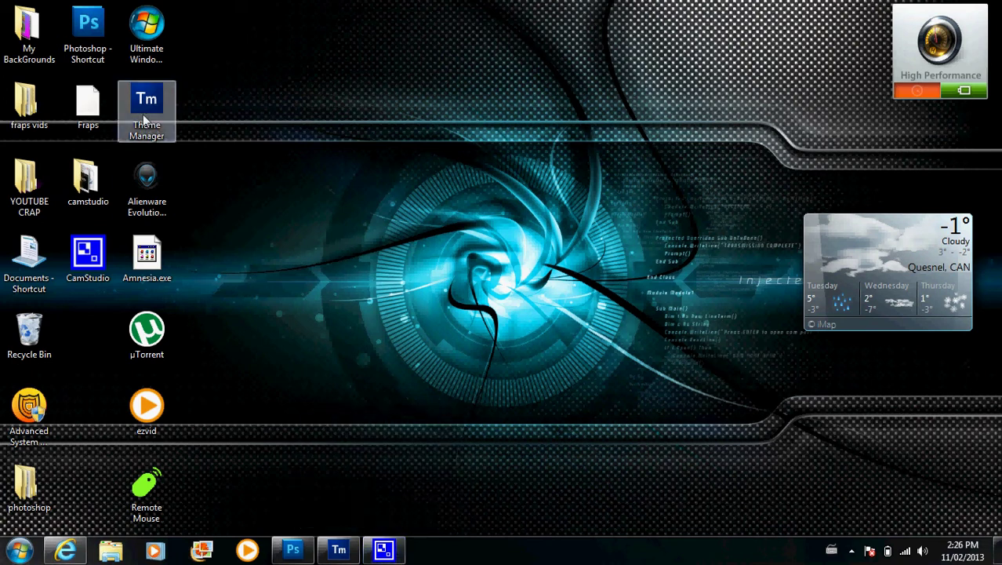
pyautogui.click(338, 551)
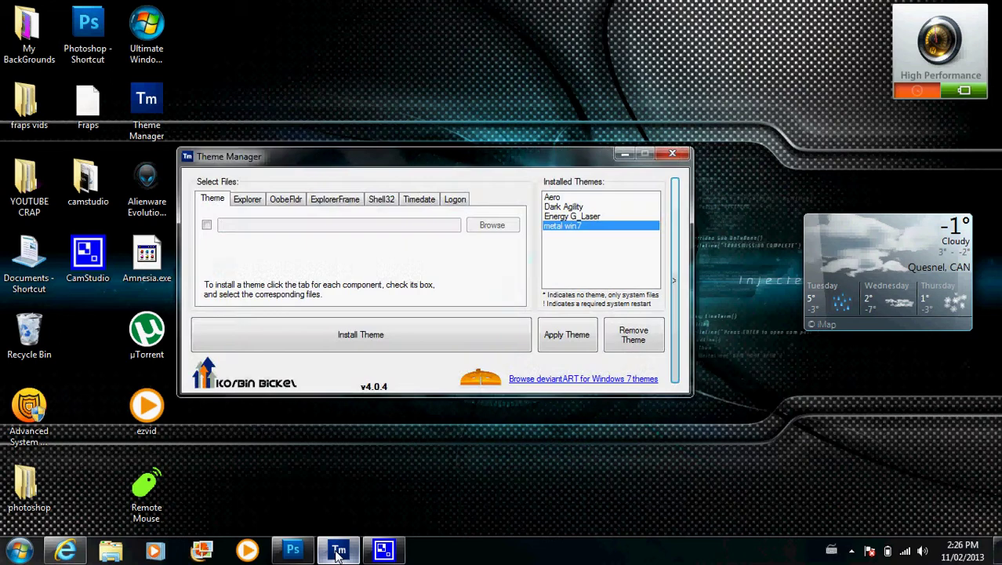
pyautogui.click(339, 552)
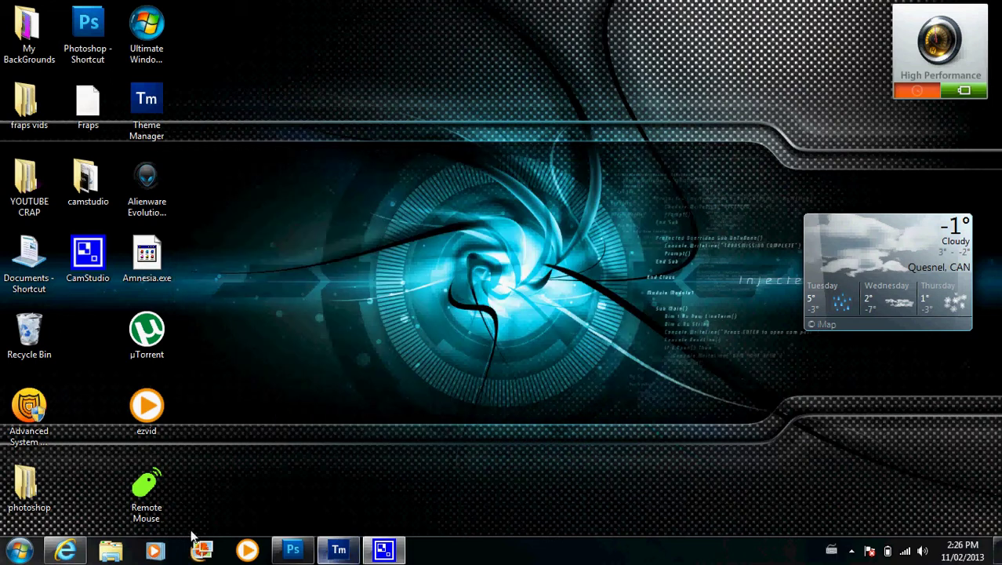
# Step: Review the Theme Manager download page on deviantART in Internet Explorer, including its patching requirement, and minimize the browser
pyautogui.moveTo(65, 552)
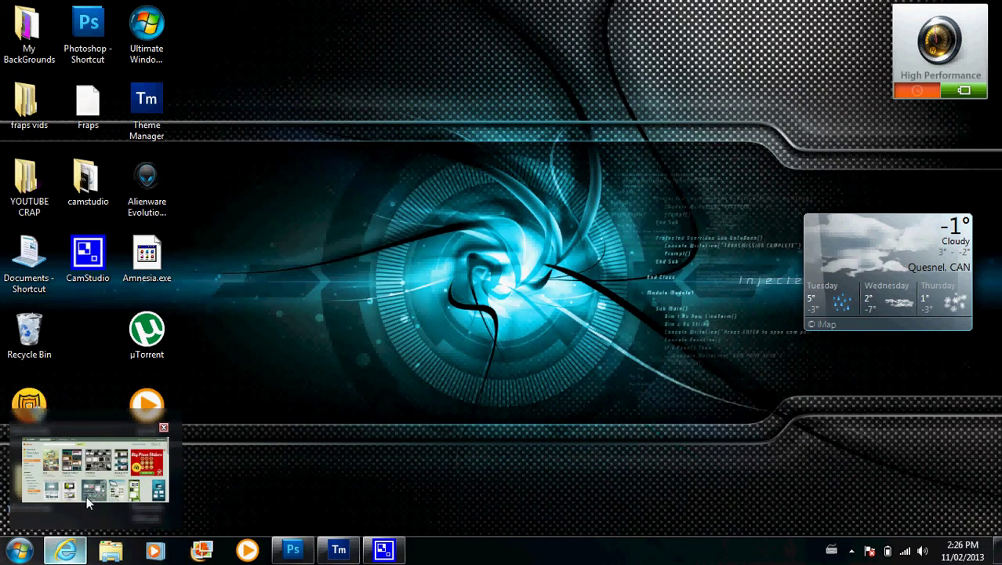
pyautogui.click(86, 496)
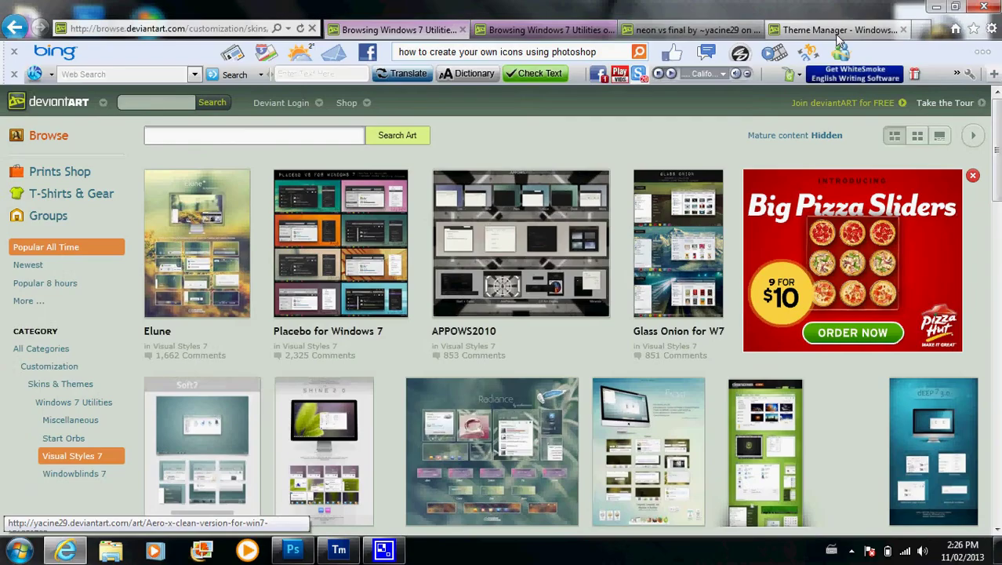
pyautogui.click(838, 33)
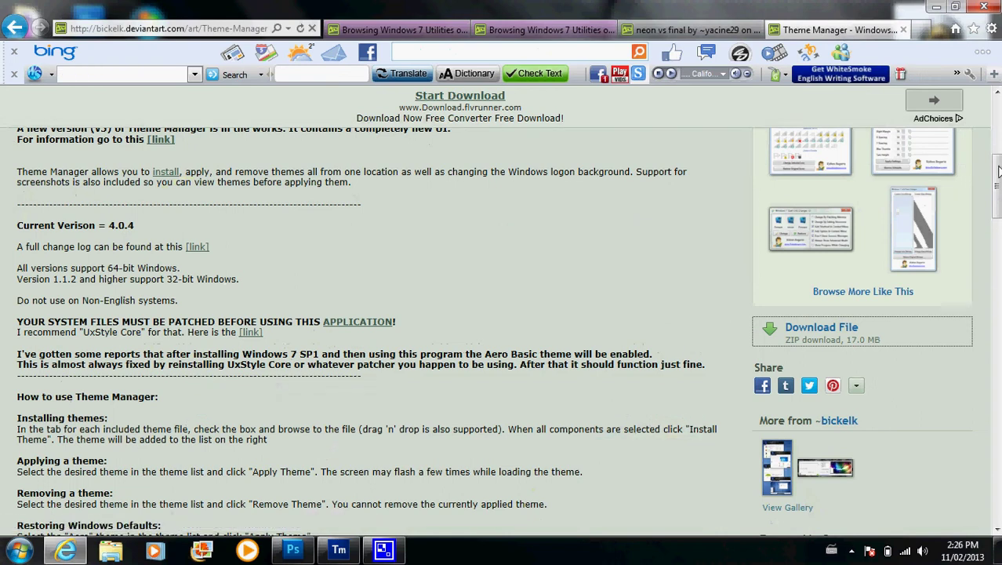
pyautogui.scroll(5, 931, 160)
pyautogui.scroll(-4, 769, 257)
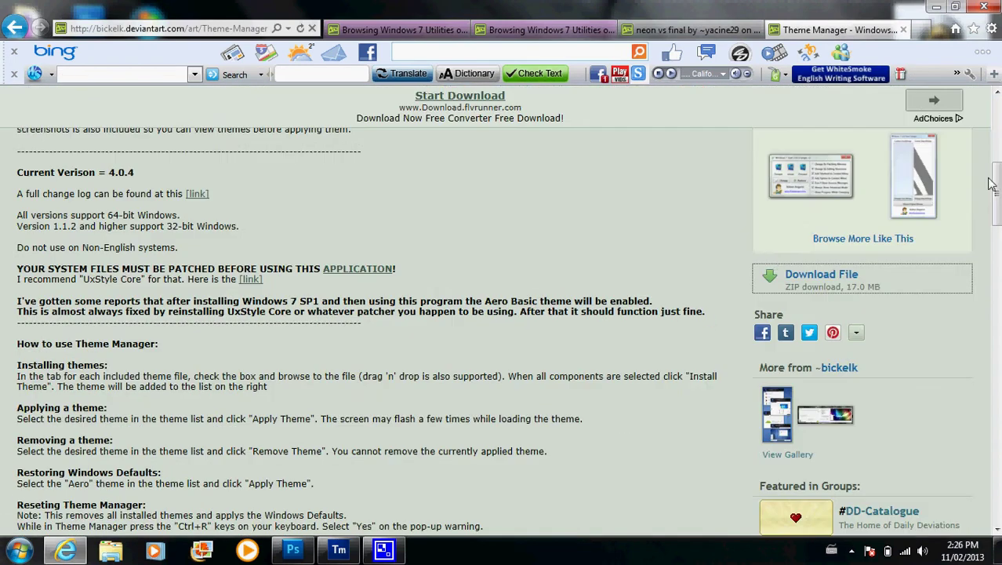
pyautogui.click(936, 10)
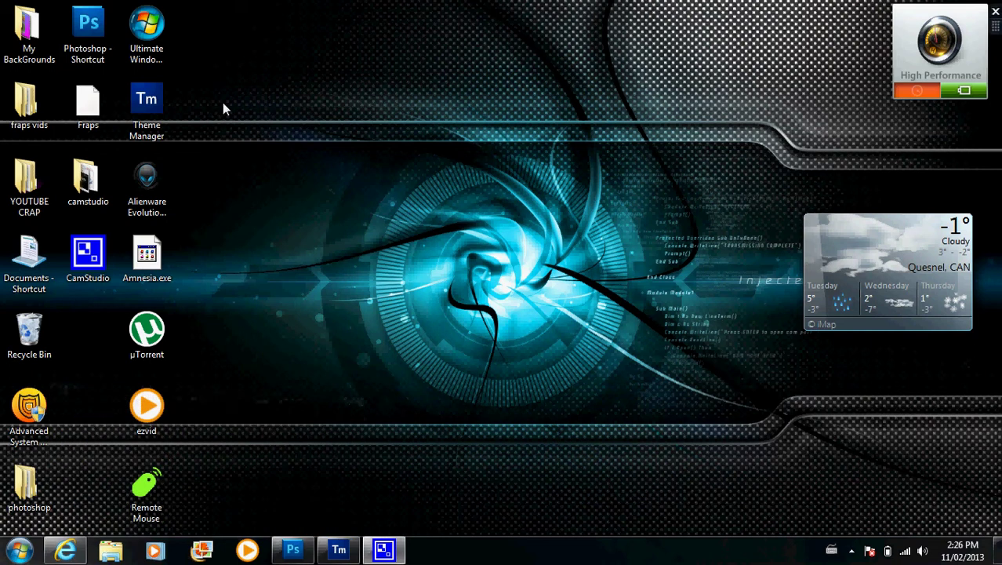
# Step: Locate Theme Manager on the desktop, view its link for browsing deviantART Windows 7 themes, and minimize its window
pyautogui.moveTo(207, 103); pyautogui.dragTo(138, 113)
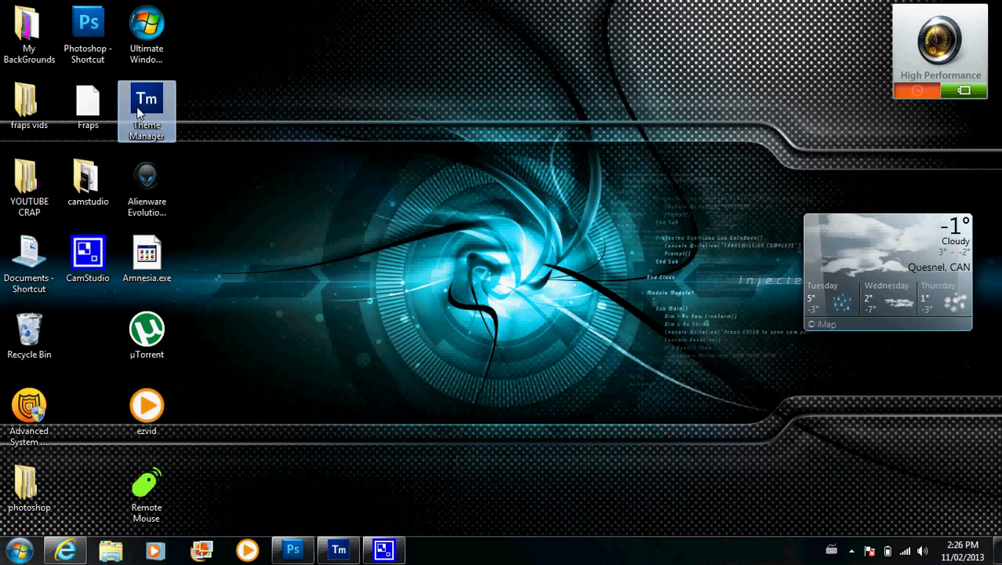
pyautogui.click(227, 113)
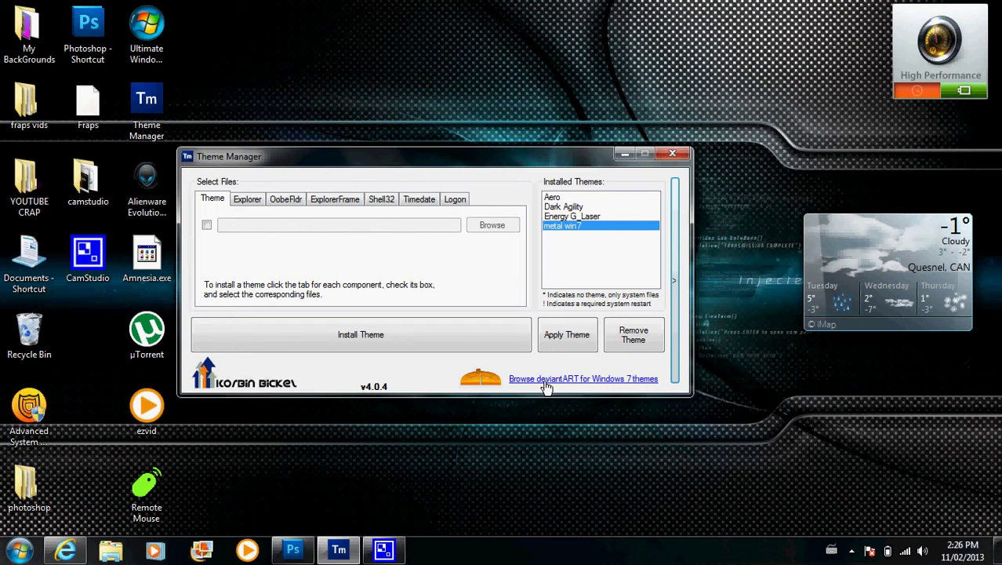
pyautogui.click(625, 154)
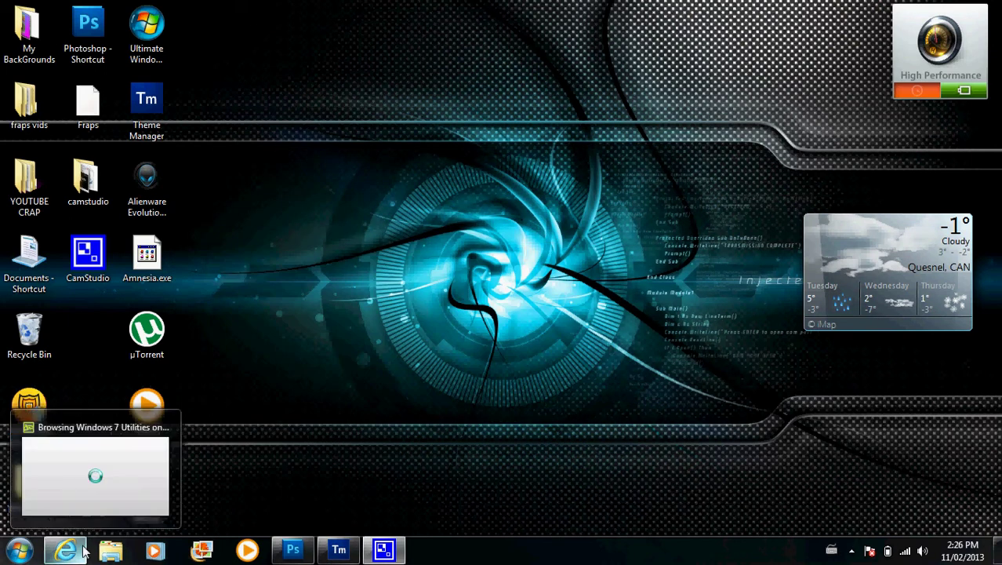
# Step: Return to Internet Explorer and replace the neon search with alien in deviantART's Visual Styles 7 category
pyautogui.hotkey('alt', 'Tab')
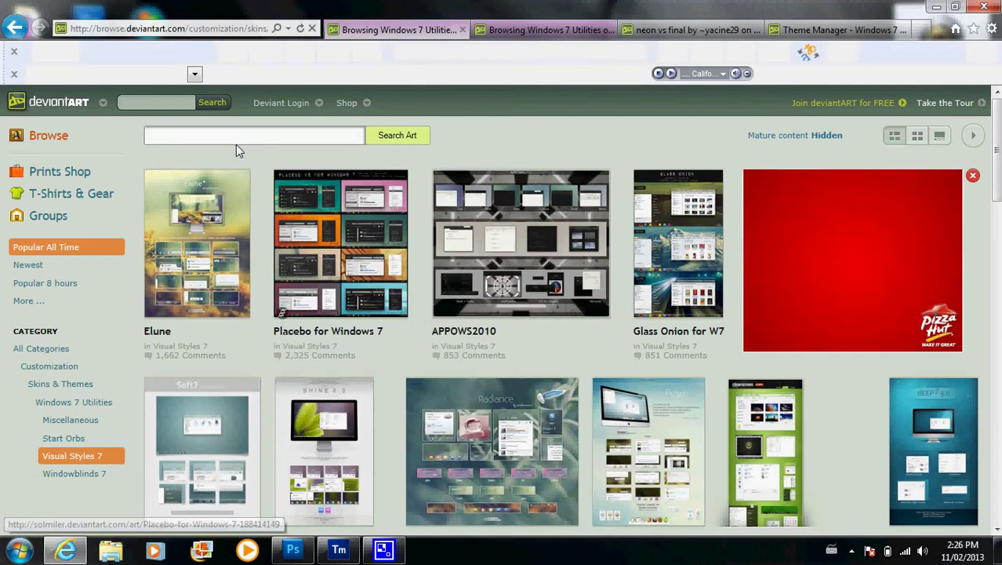
pyautogui.click(549, 31)
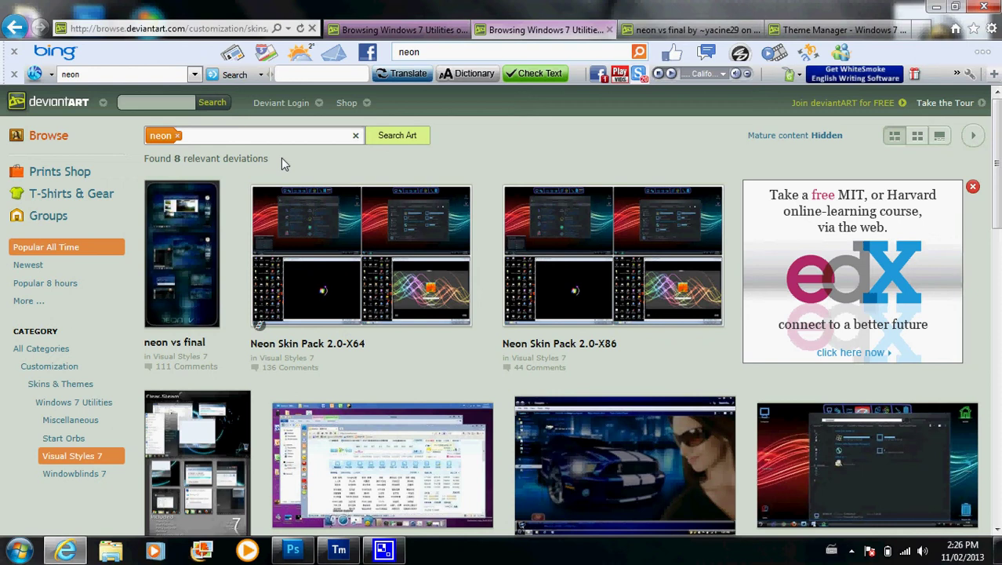
pyautogui.click(178, 138)
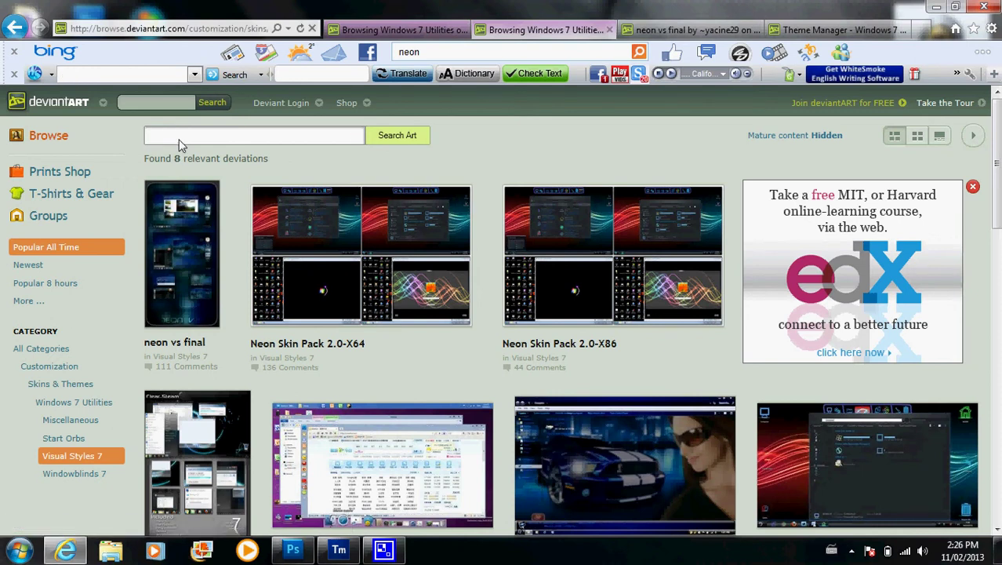
pyautogui.write('alien')
pyautogui.press('Return')
# Step: Browse the unfiltered Visual Styles 7 gallery and load more themes below the first 24
pyautogui.click(397, 32)
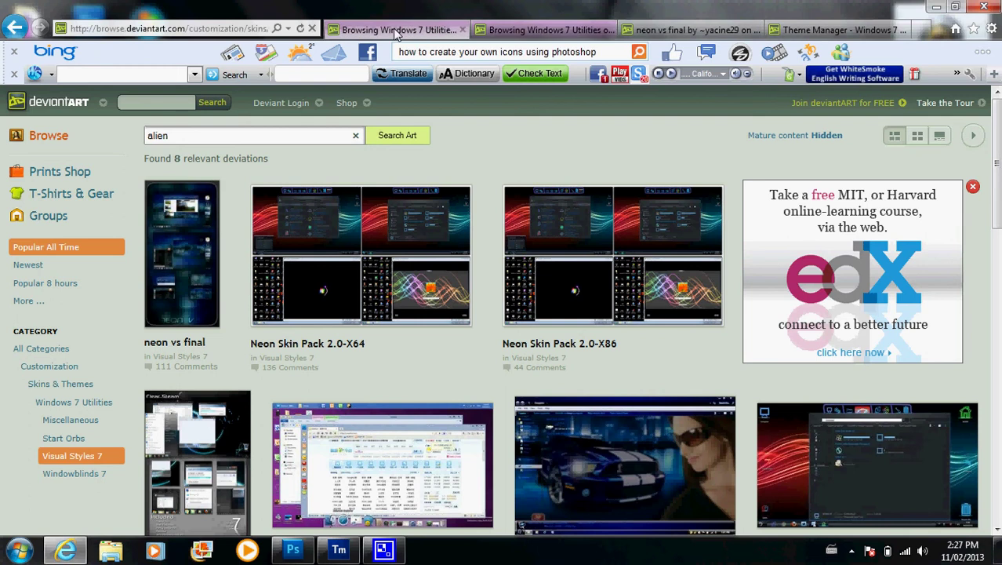
pyautogui.scroll(-10, 561, 314)
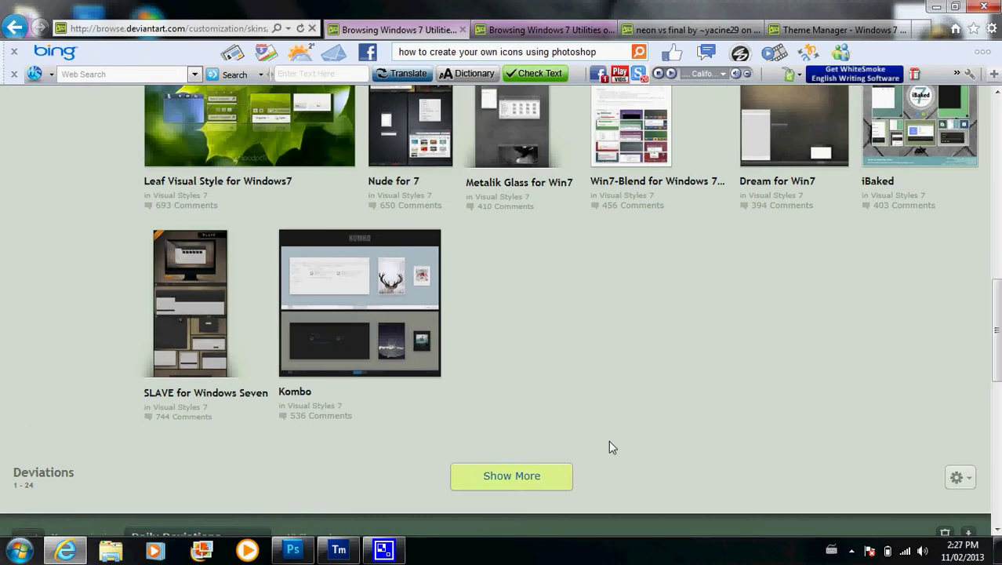
pyautogui.click(509, 483)
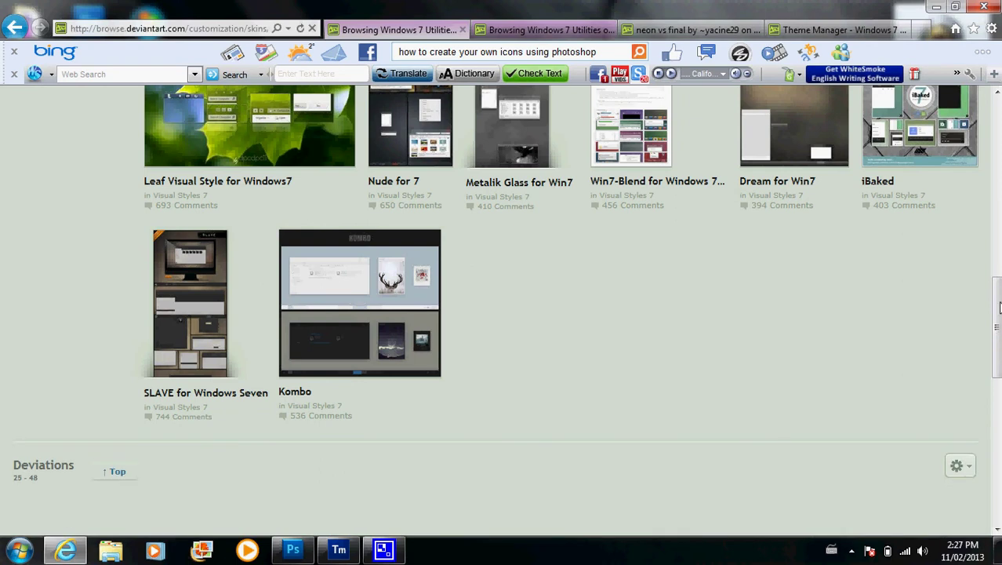
pyautogui.scroll(-3, 999, 307)
pyautogui.scroll(-3, 997, 314)
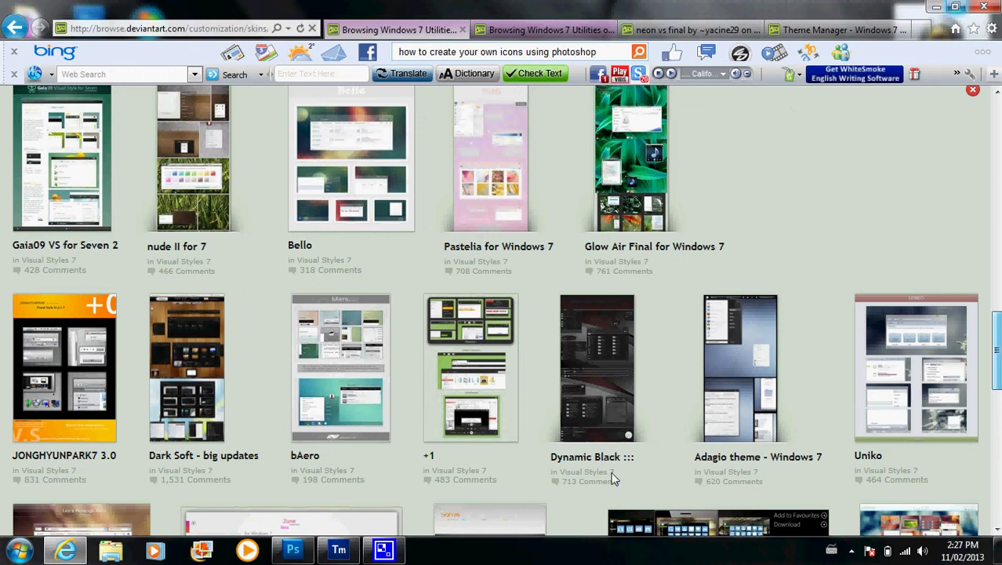
pyautogui.scroll(-2, 391, 523)
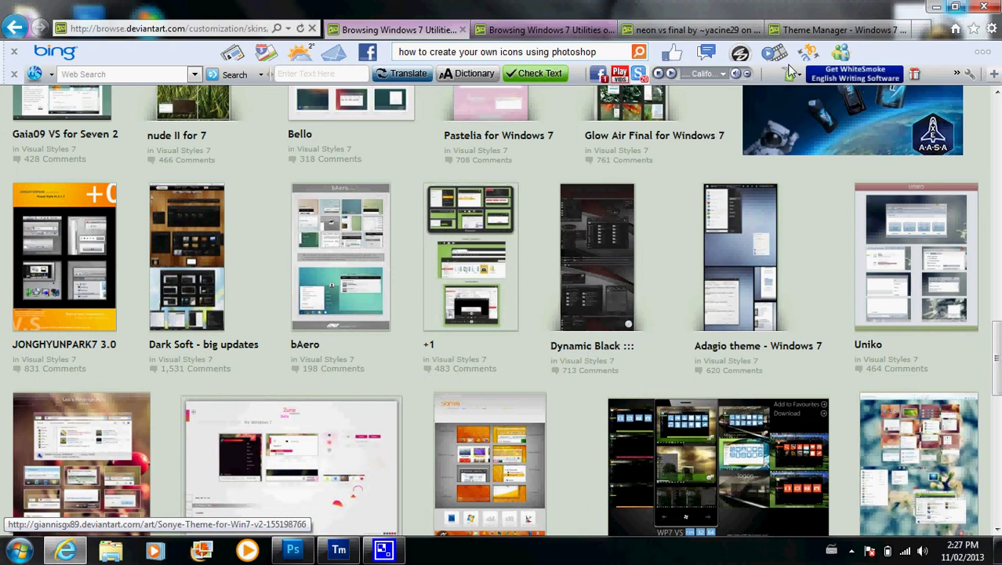
# Step: Close the neon vs final page, then download the Dynamic Black theme's RAR file from its page, choosing to open it directly
pyautogui.click(757, 30)
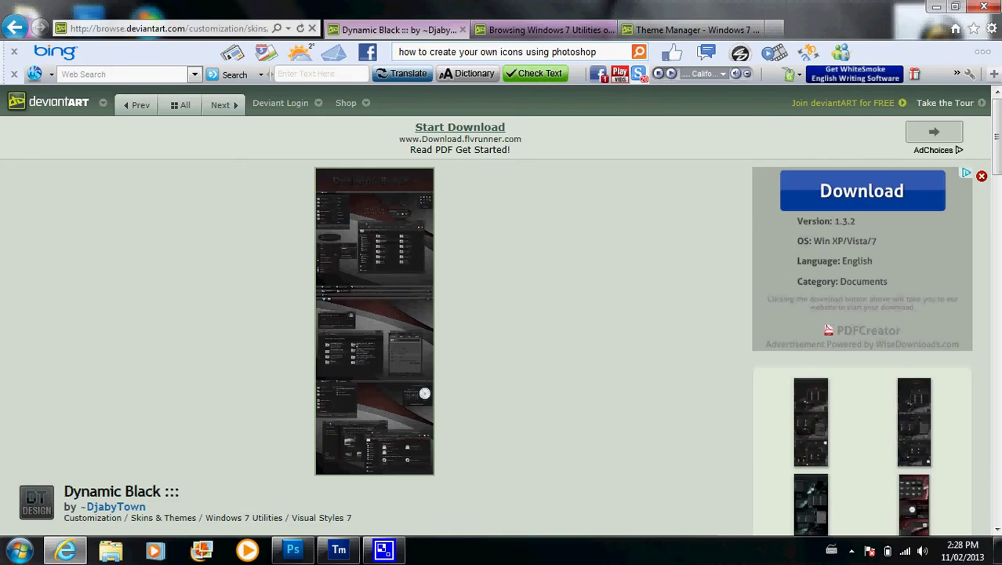
pyautogui.moveTo(997, 138); pyautogui.dragTo(997, 225)
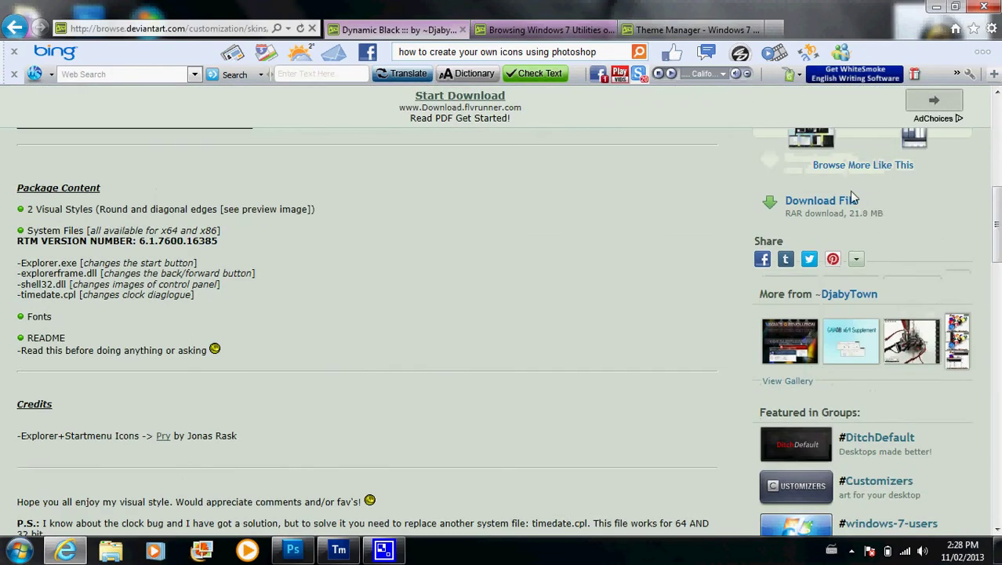
pyautogui.click(842, 206)
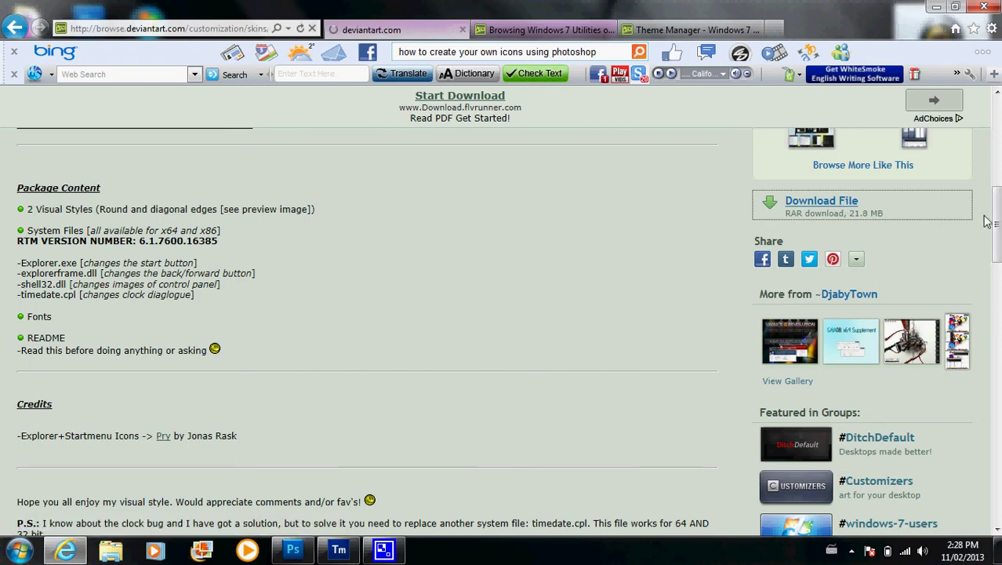
pyautogui.moveTo(997, 206); pyautogui.dragTo(998, 172)
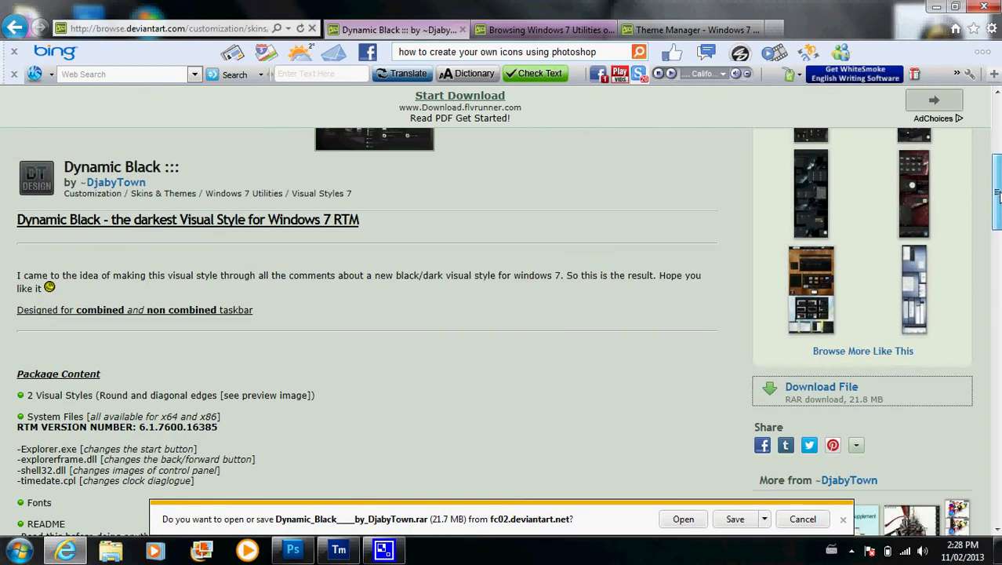
pyautogui.click(684, 519)
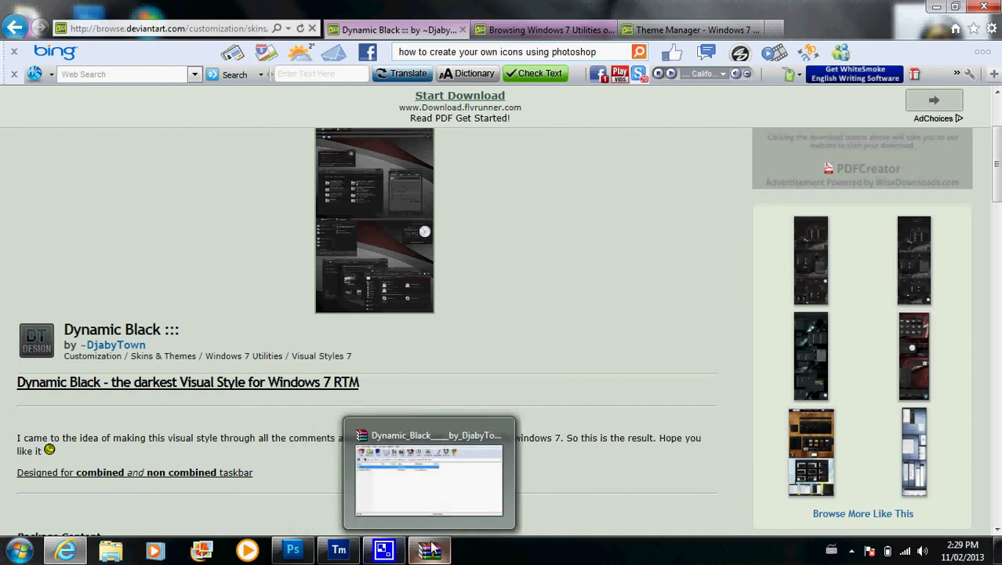
# Step: Look inside the Dynamic Black folder of the downloaded archive in WinRAR and return to the archive's top level
pyautogui.click(431, 549)
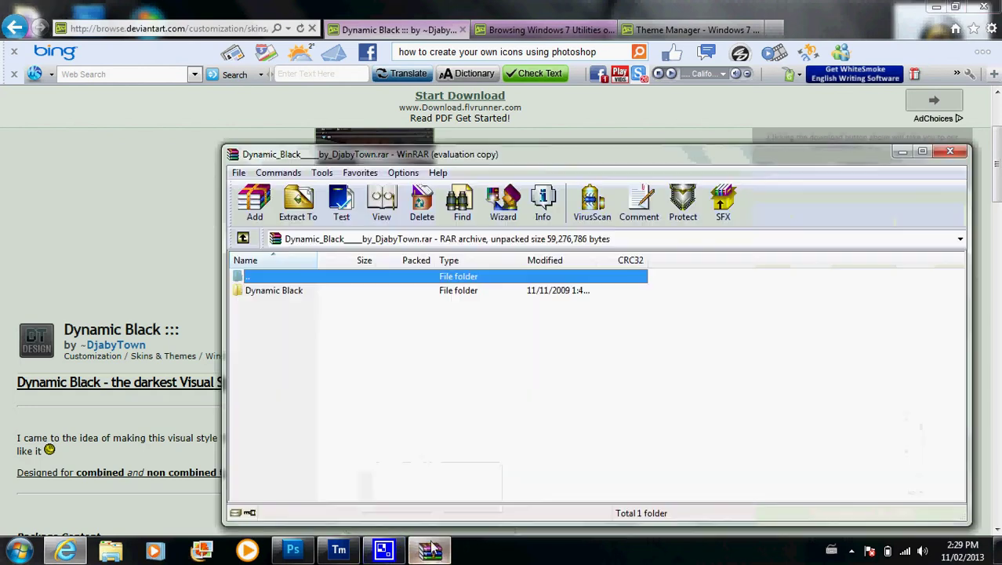
pyautogui.doubleClick(295, 291)
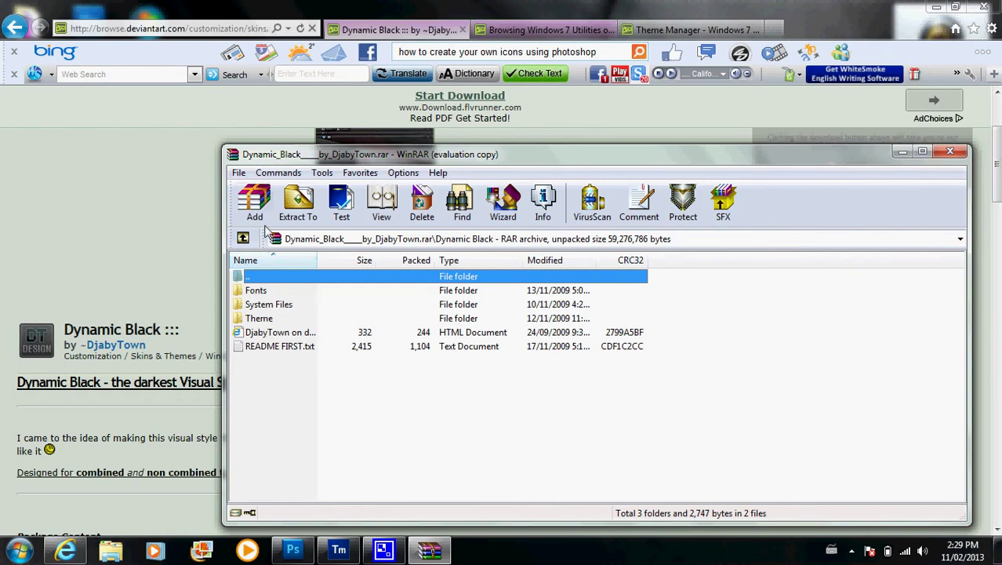
pyautogui.doubleClick(261, 282)
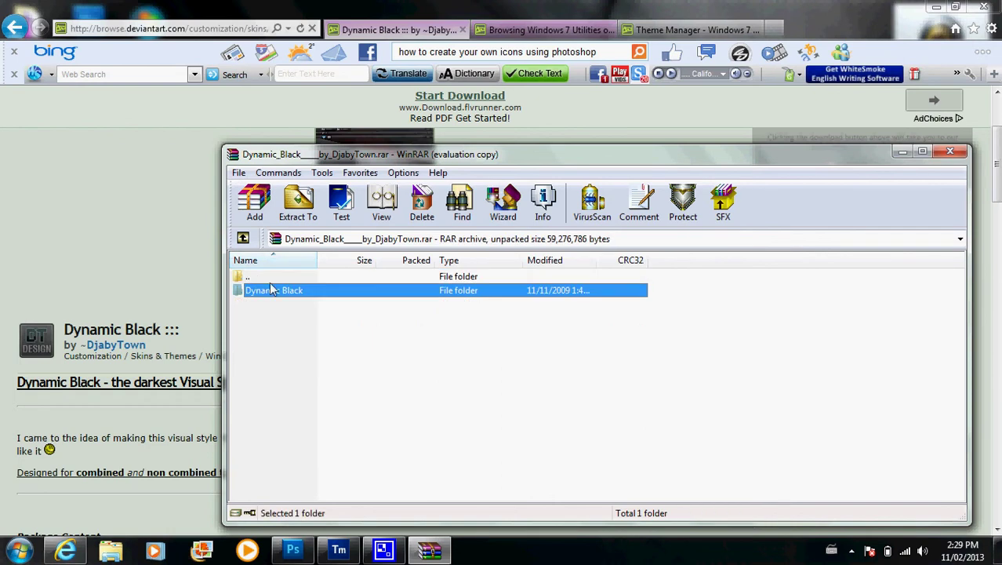
# Step: Extract the Dynamic Black folder from the archive to the Desktop and show the desktop
pyautogui.click(299, 203)
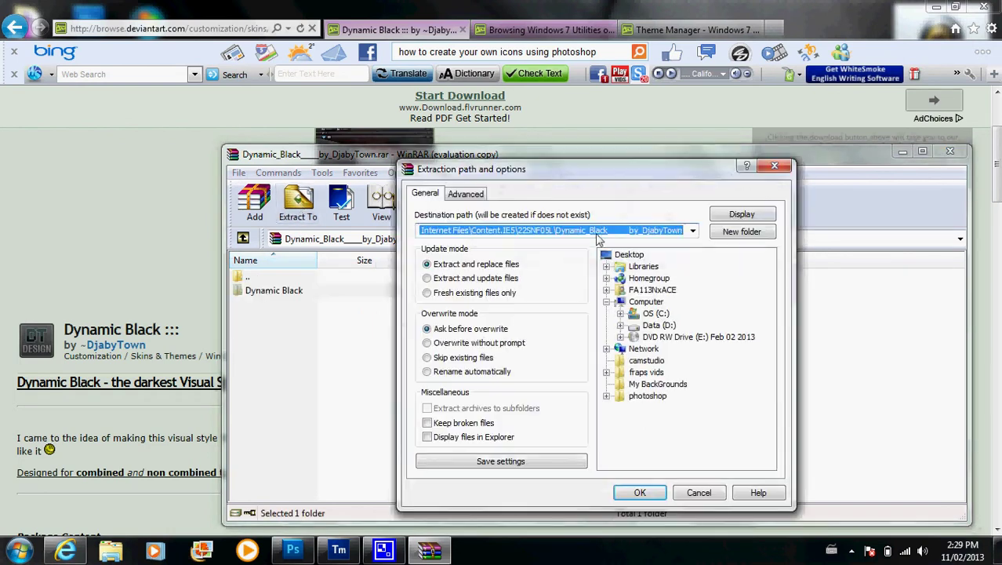
pyautogui.click(627, 256)
pyautogui.click(648, 495)
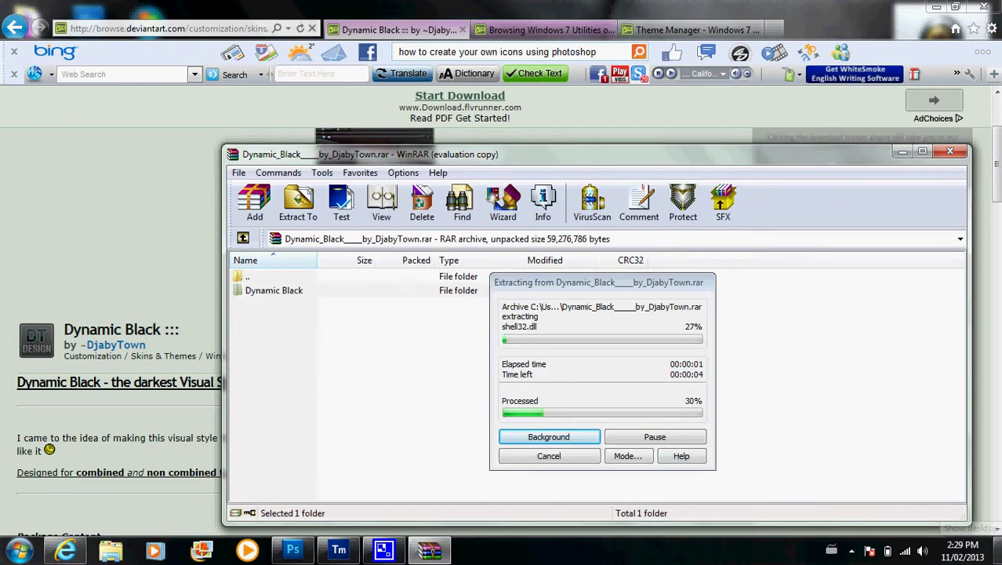
pyautogui.click(998, 551)
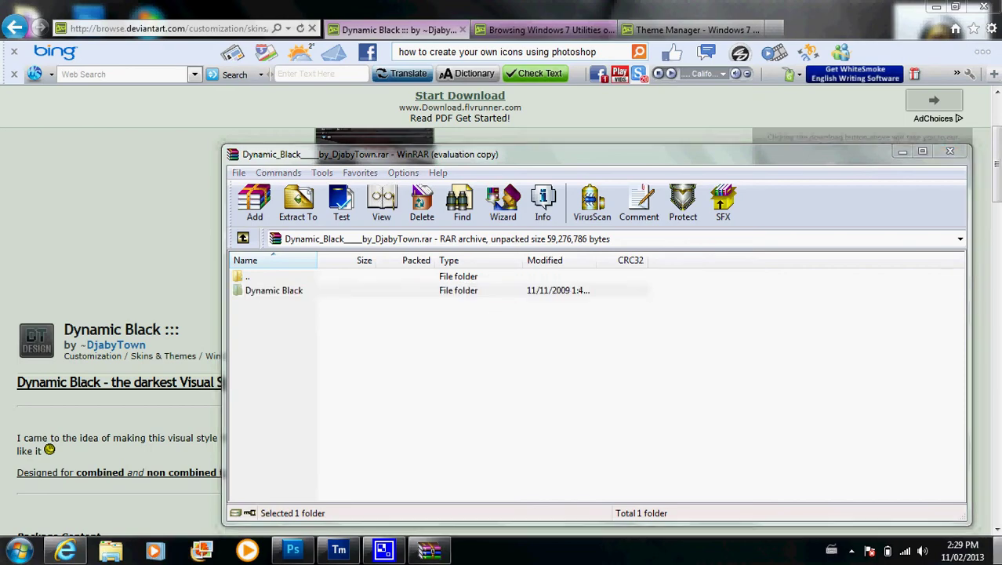
pyautogui.click(998, 551)
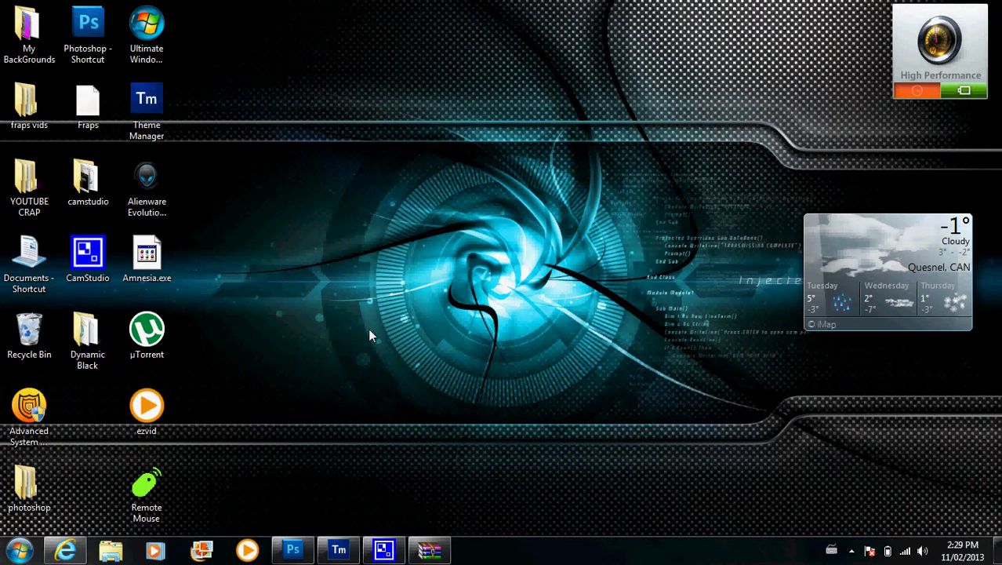
# Step: In Theme Manager, enable the theme file option and load the Dynamic Black theme file from the Theme subfolder of the Desktop's Dynamic Black folder
pyautogui.click(339, 550)
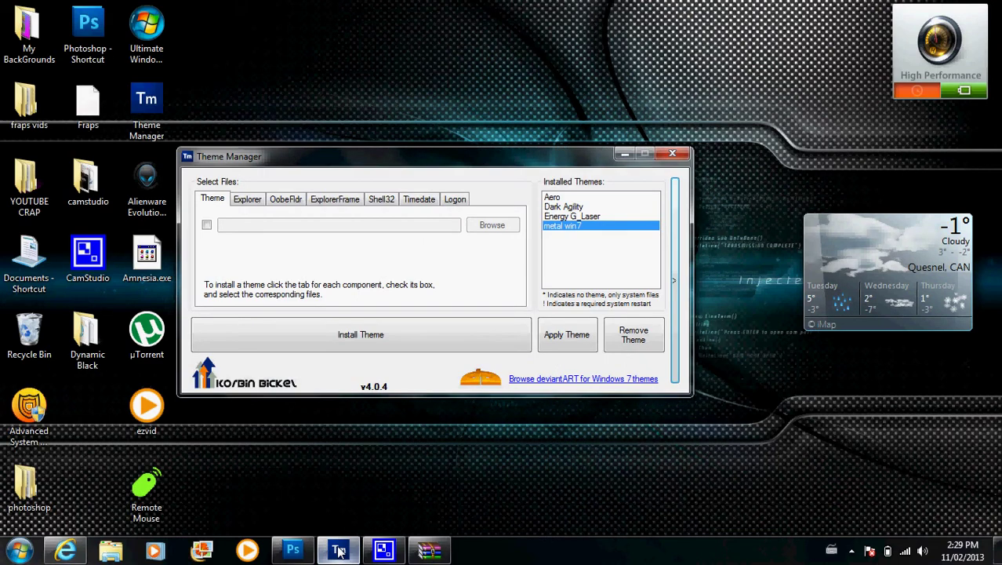
pyautogui.click(207, 226)
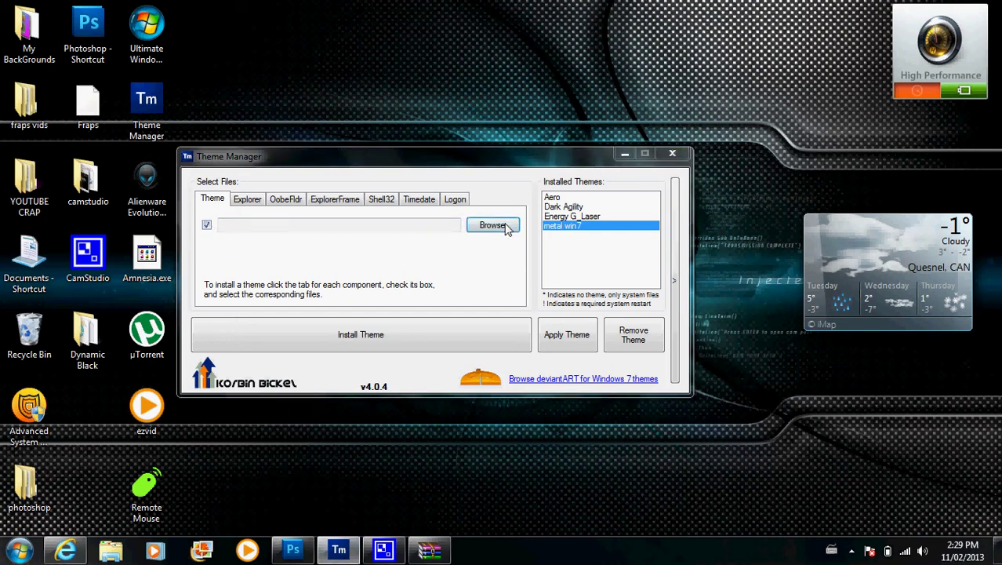
pyautogui.click(493, 225)
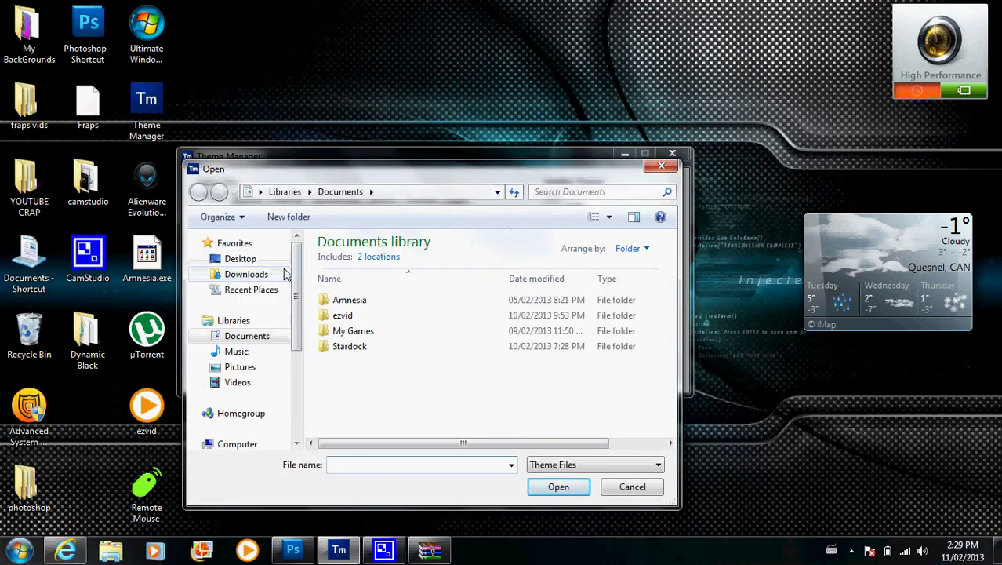
pyautogui.scroll(2, 284, 271)
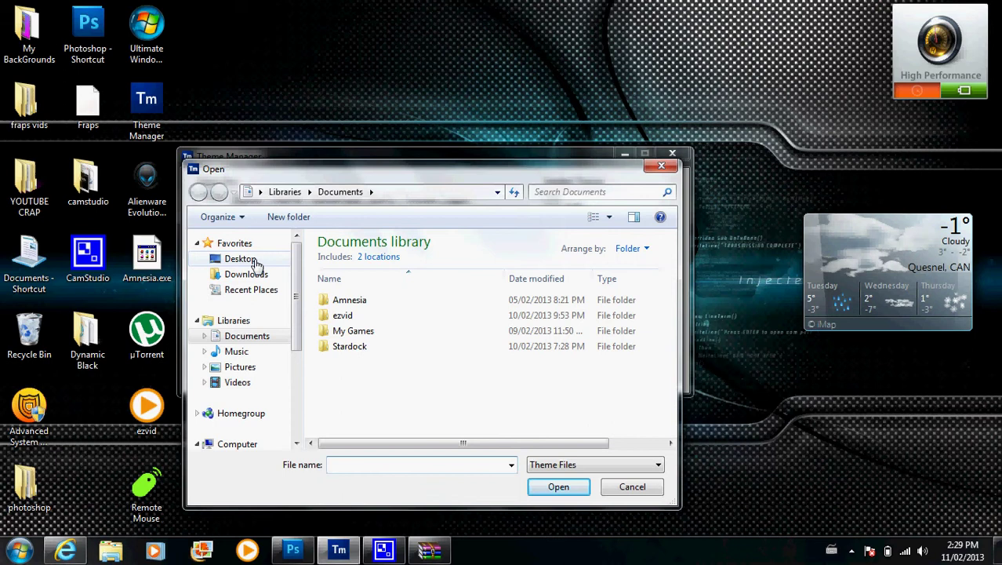
pyautogui.click(257, 264)
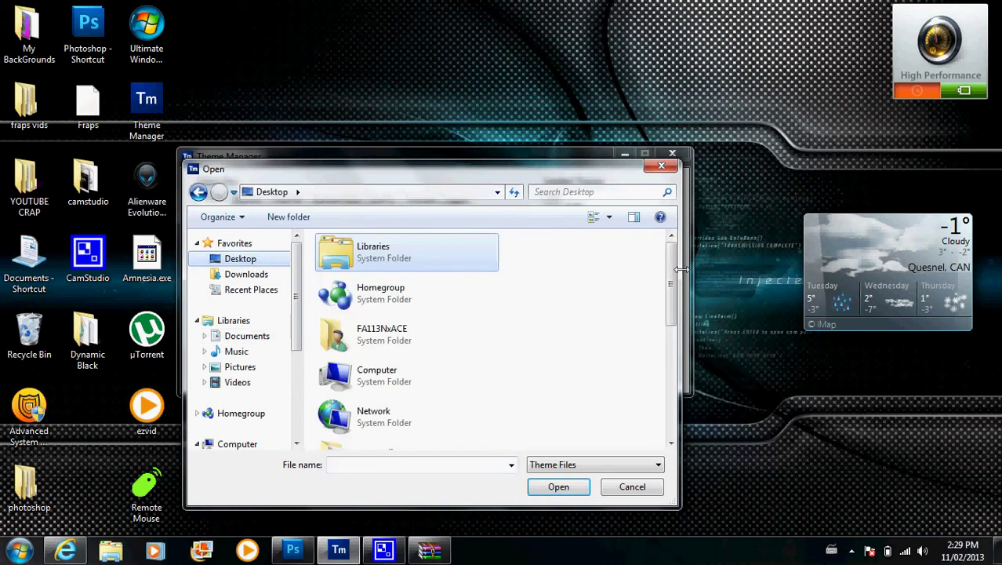
pyautogui.scroll(-5, 470, 290)
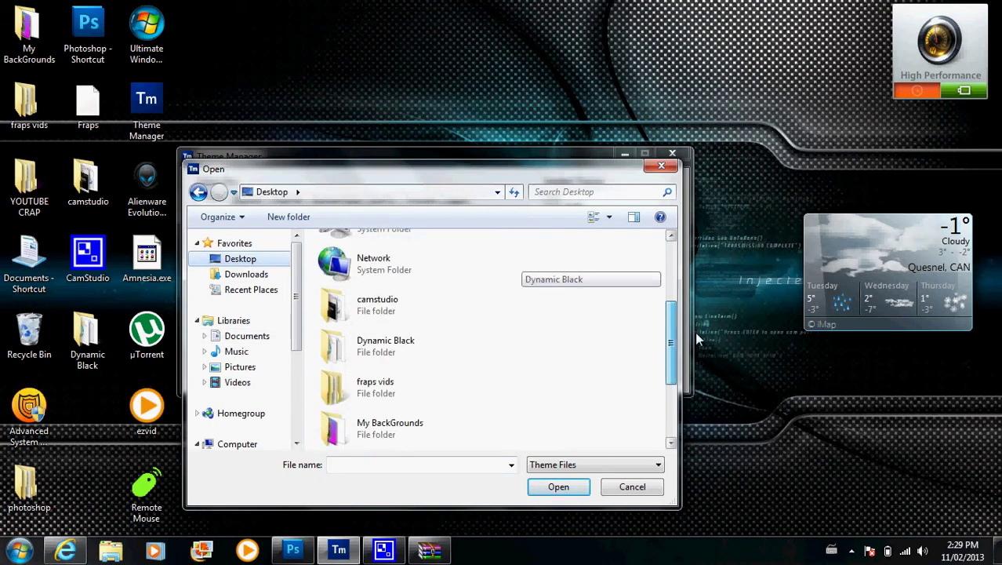
pyautogui.click(387, 322)
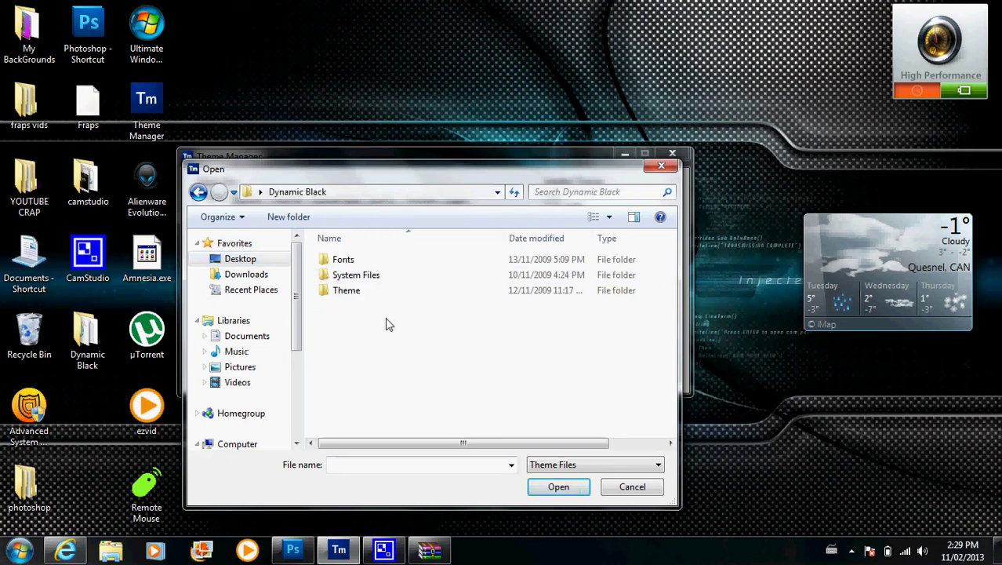
pyautogui.click(366, 294)
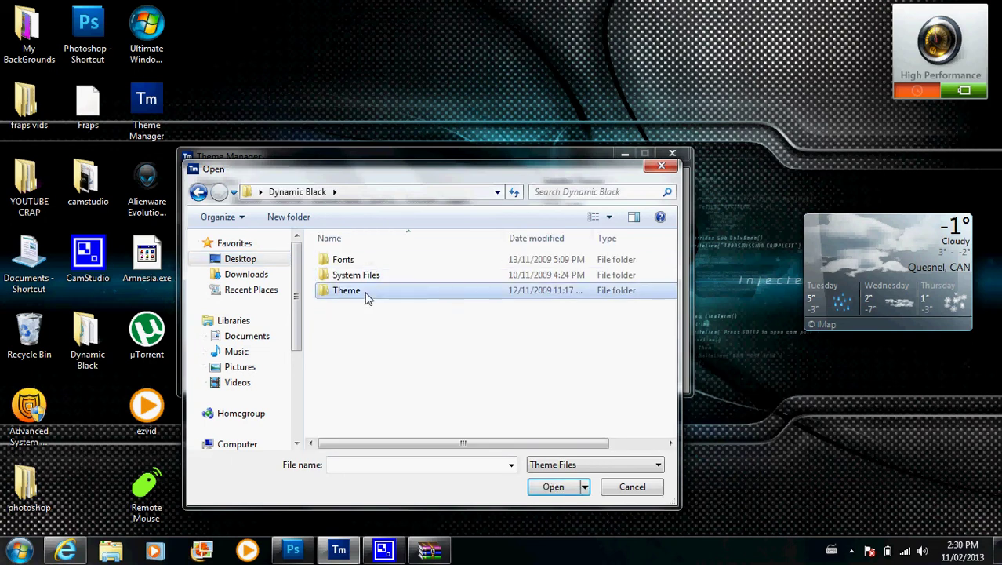
pyautogui.doubleClick(366, 295)
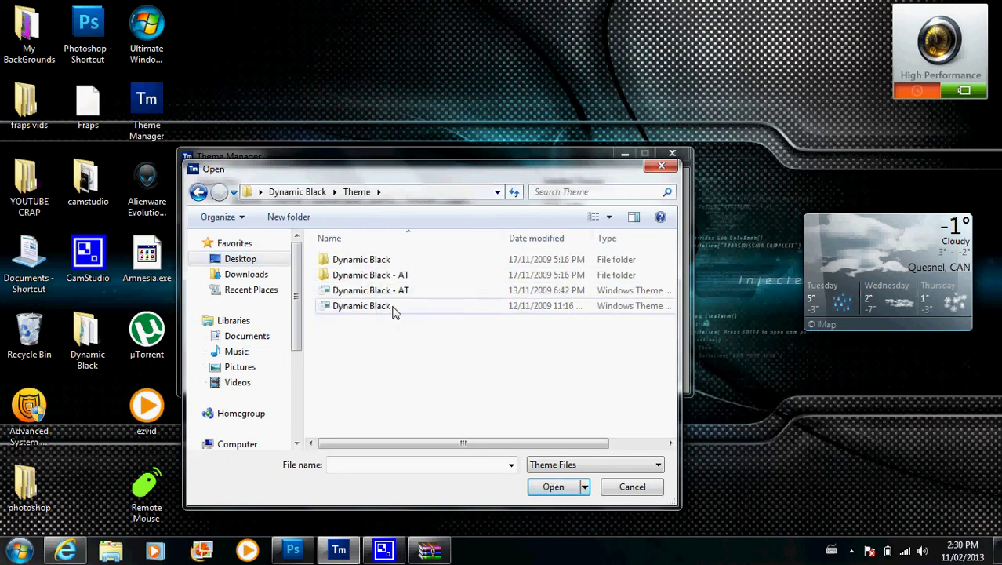
pyautogui.doubleClick(369, 306)
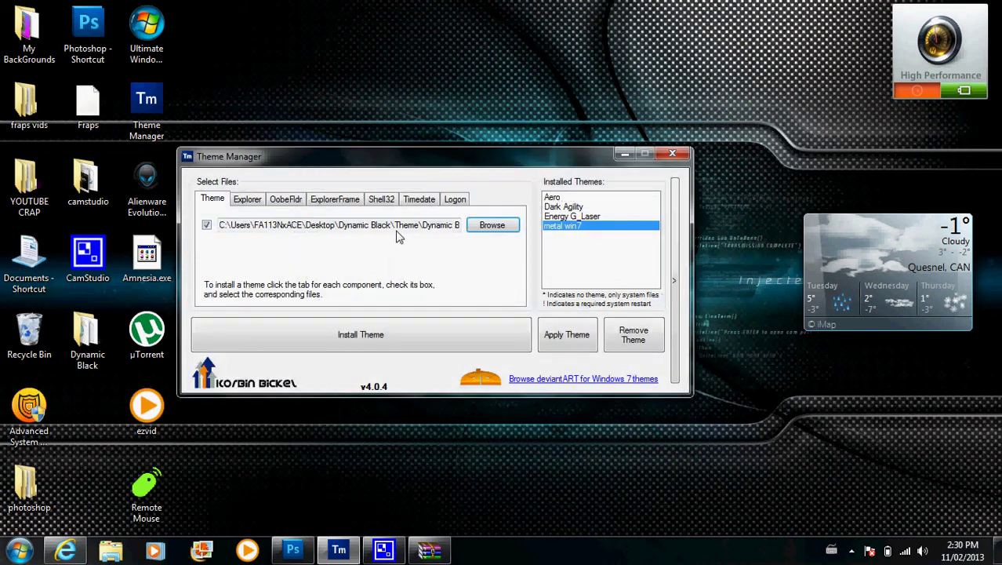
# Step: Install the loaded theme under the name Dynamic Black and apply it from the installed themes
pyautogui.click(348, 333)
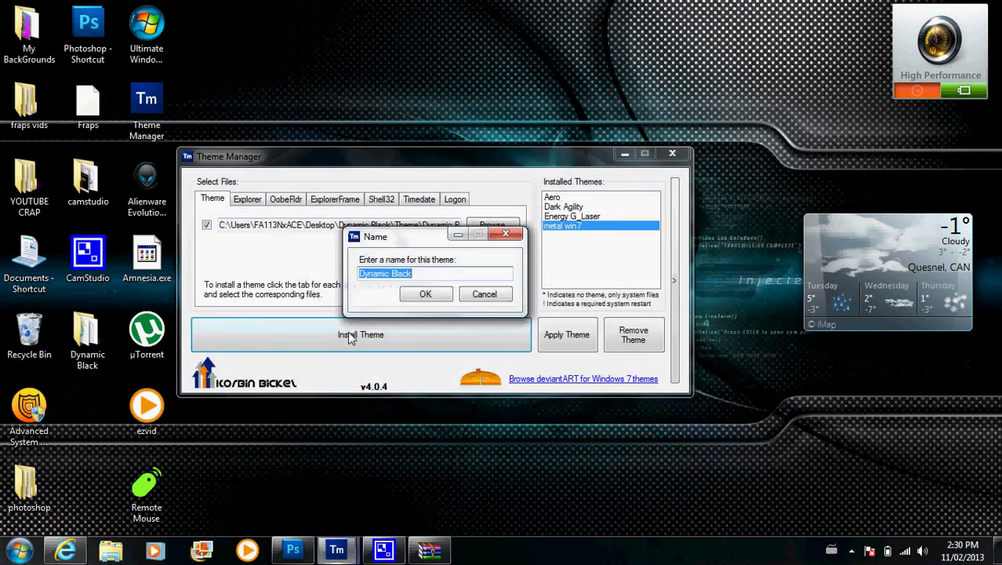
pyautogui.click(426, 296)
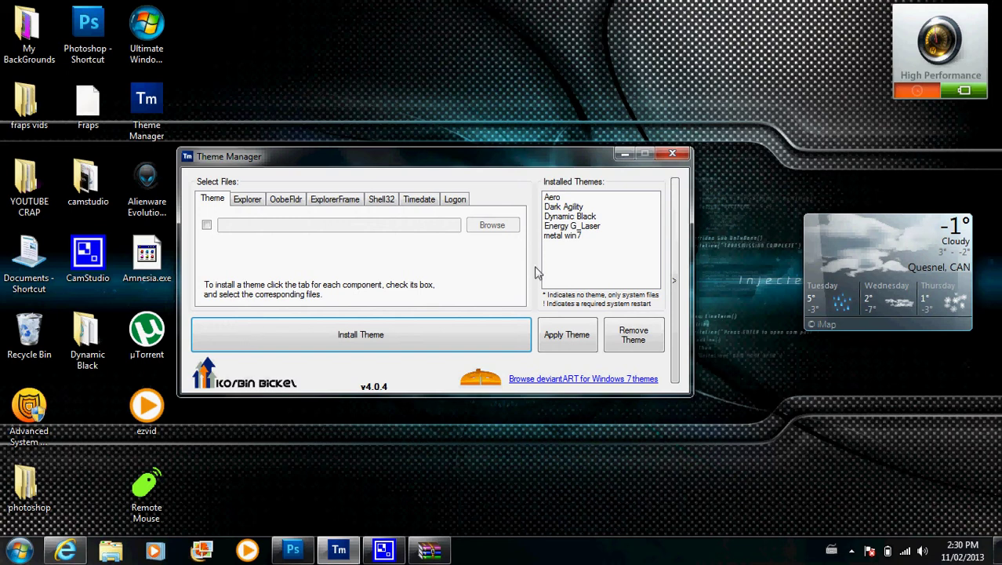
pyautogui.click(573, 219)
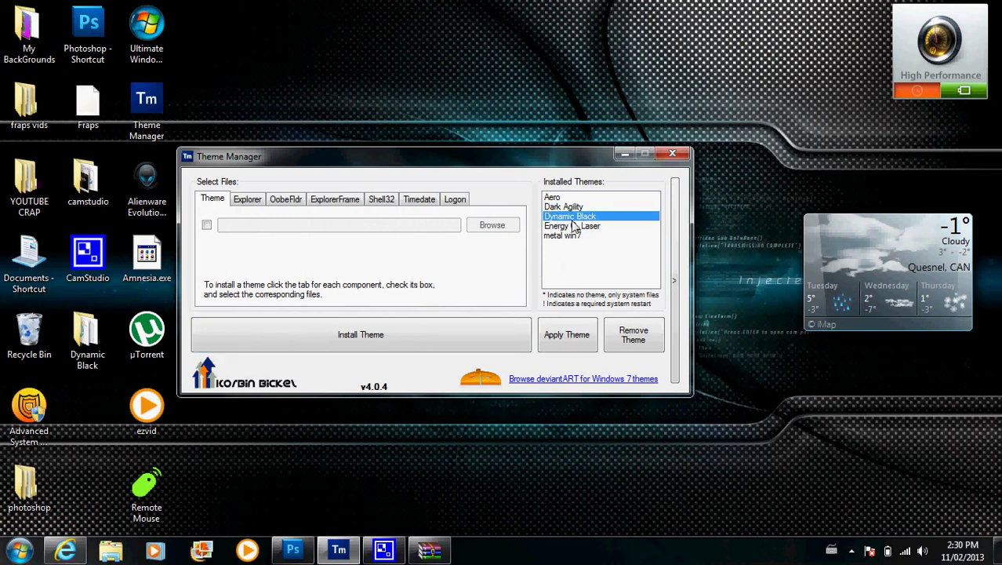
pyautogui.click(570, 237)
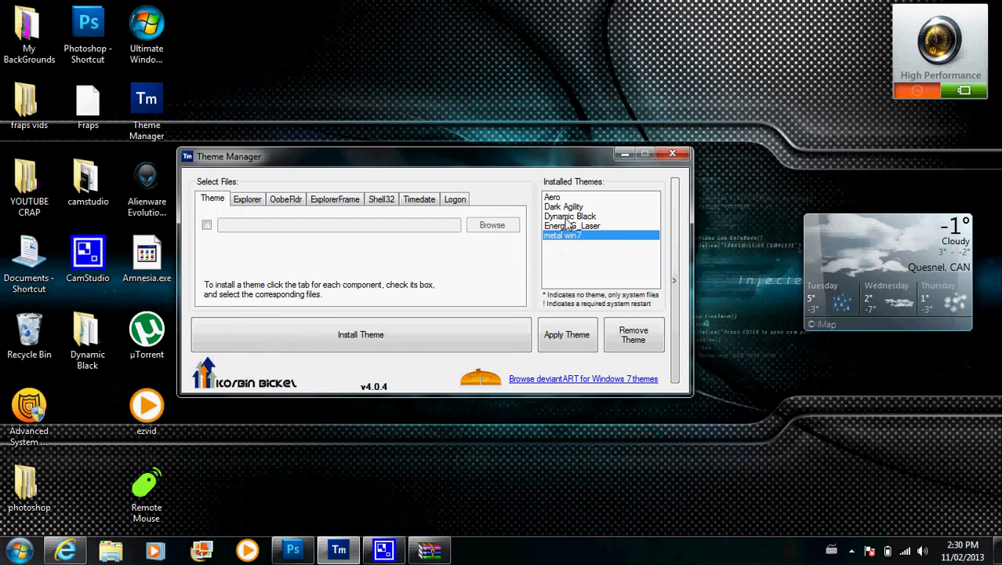
pyautogui.click(568, 217)
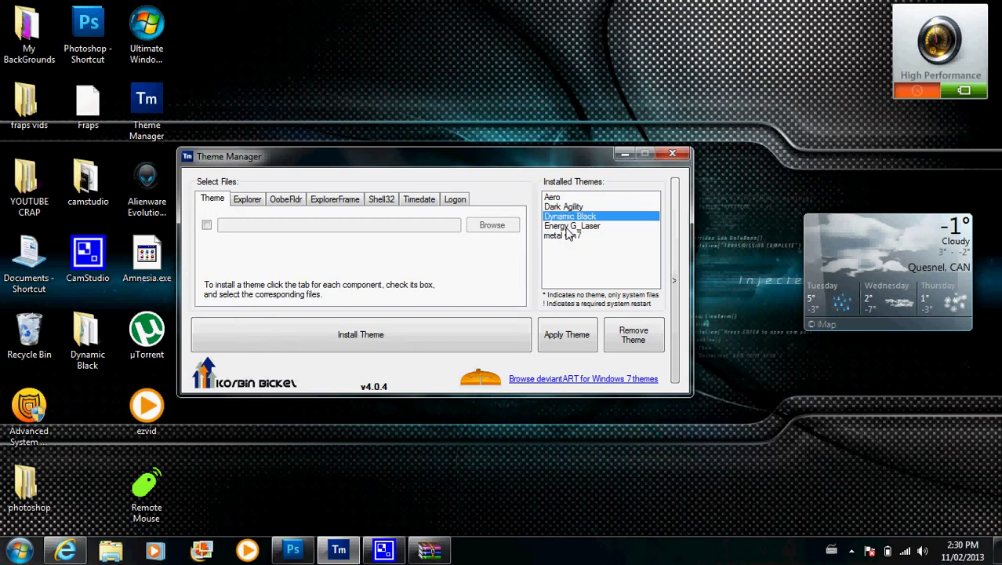
pyautogui.click(575, 340)
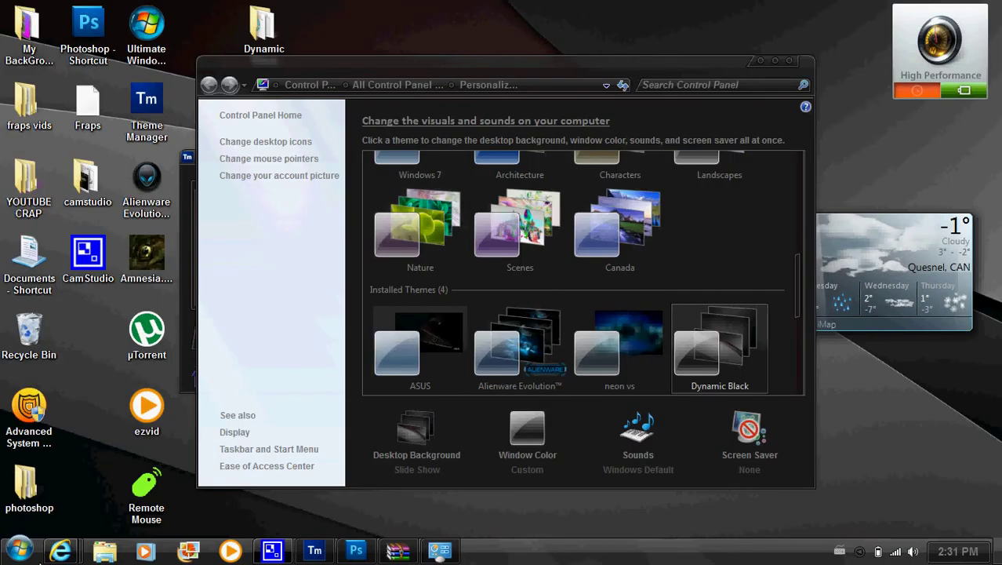
# Step: Examine how the Dynamic Black style looks on the Start menu, the browser and Theme Manager, putting the Personalization window away
pyautogui.click(14, 552)
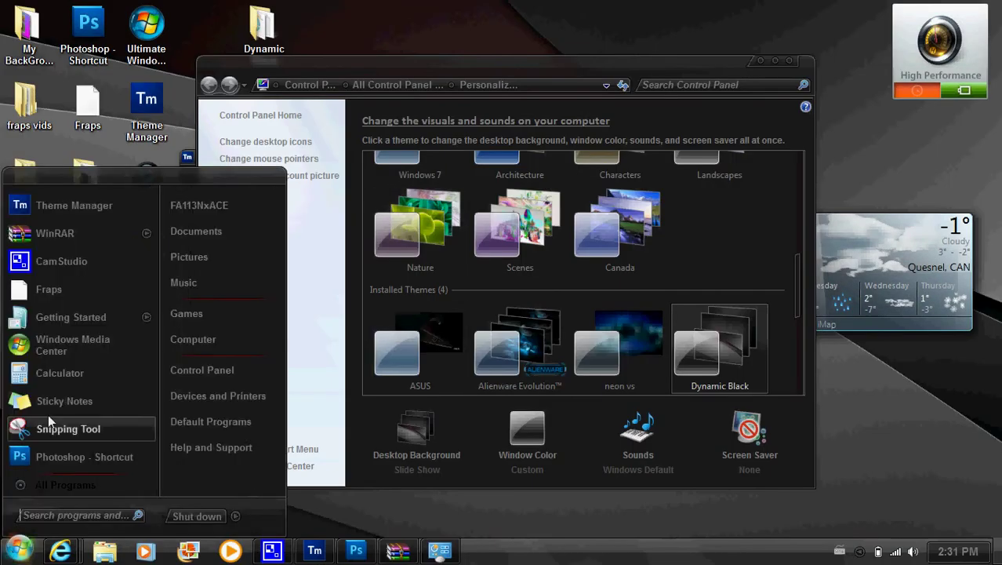
pyautogui.click(19, 549)
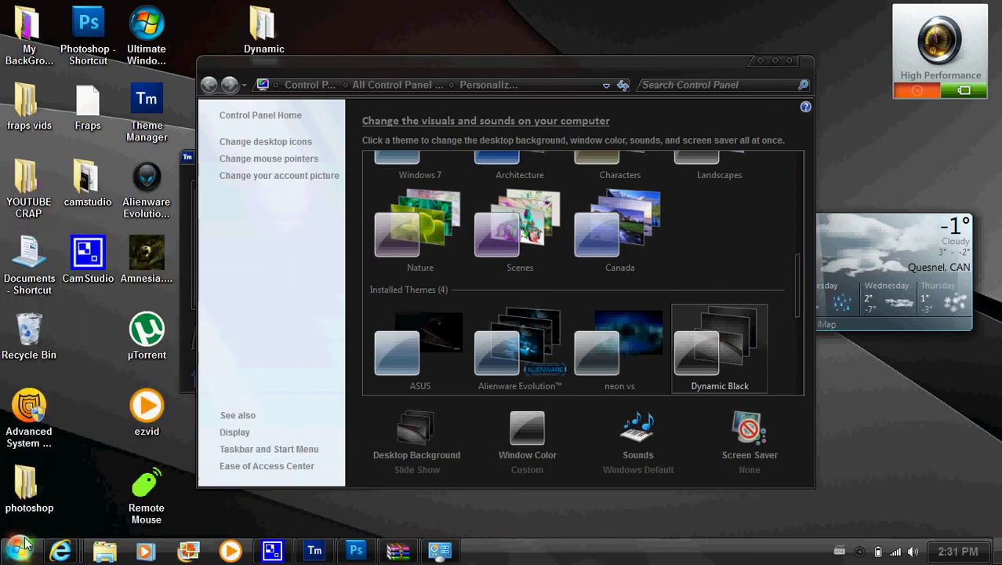
pyautogui.moveTo(60, 550)
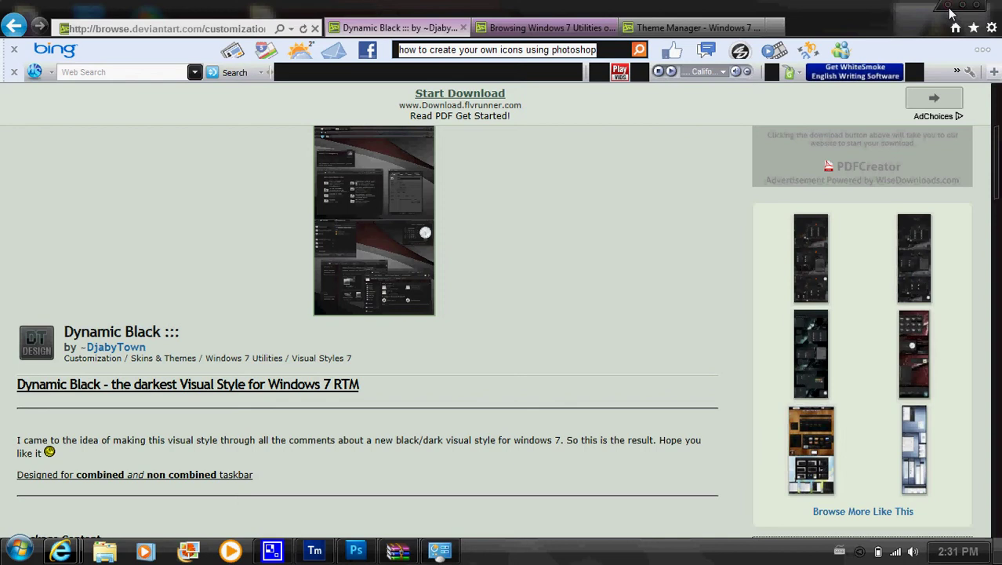
pyautogui.click(949, 7)
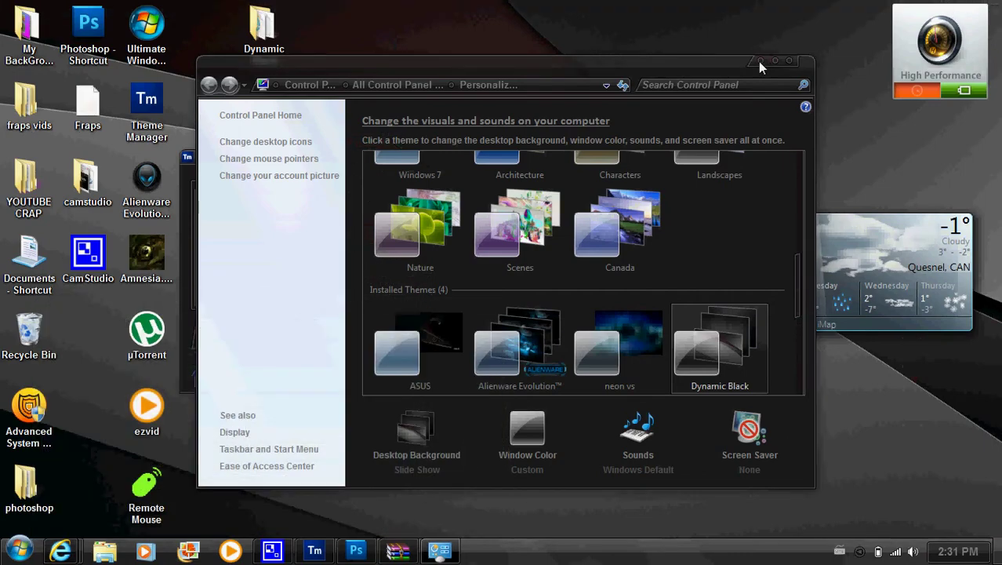
pyautogui.click(757, 60)
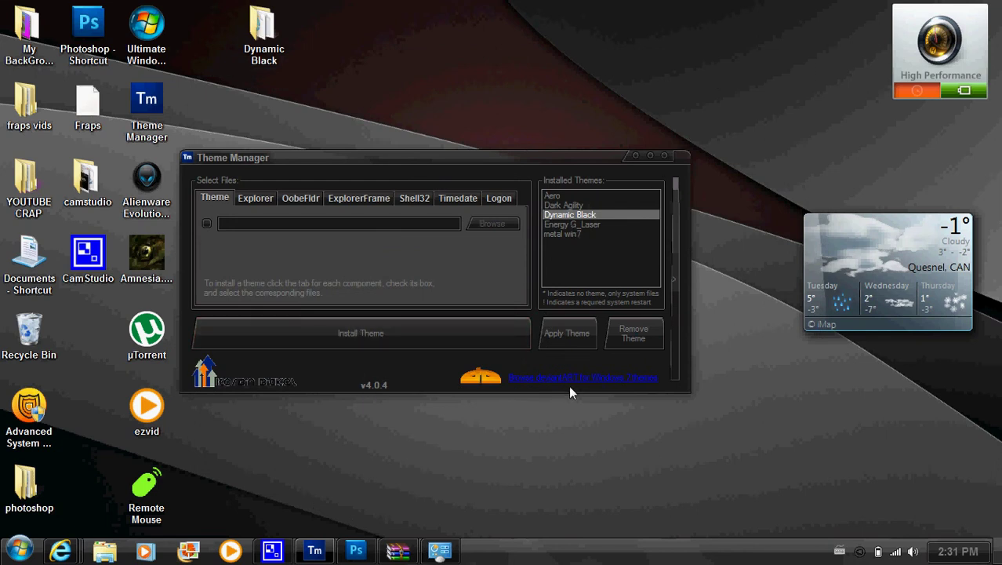
pyautogui.moveTo(60, 550)
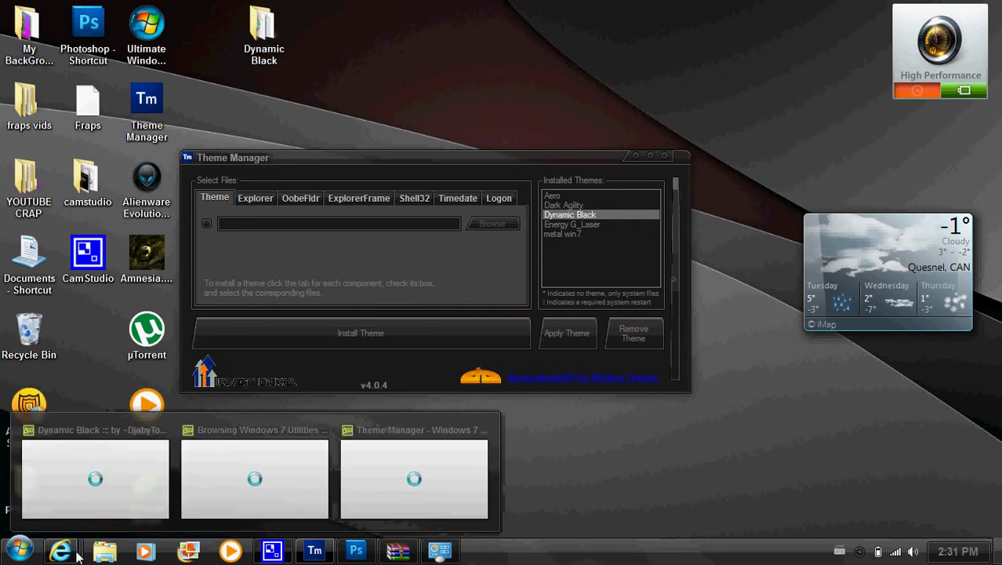
pyautogui.click(84, 515)
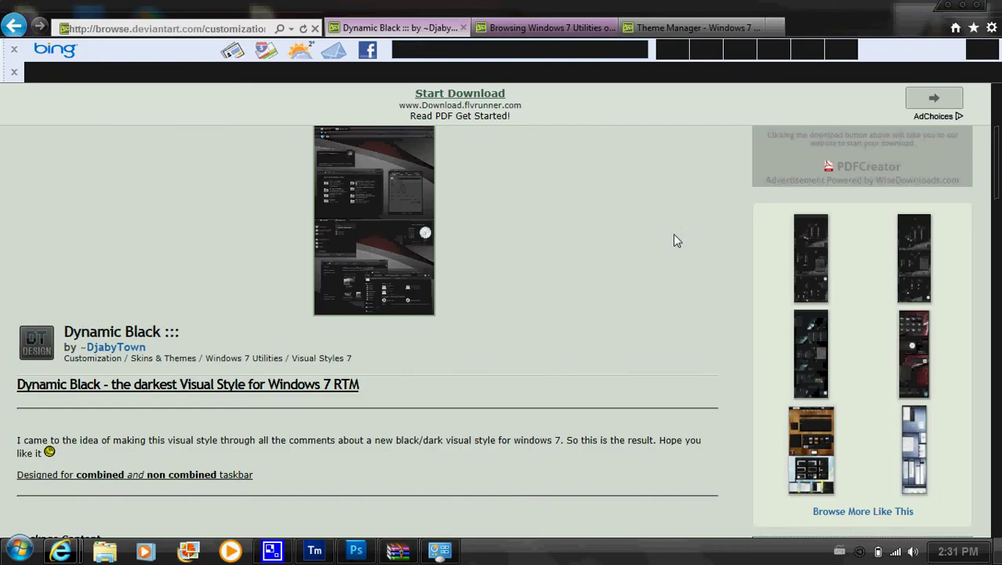
pyautogui.click(948, 6)
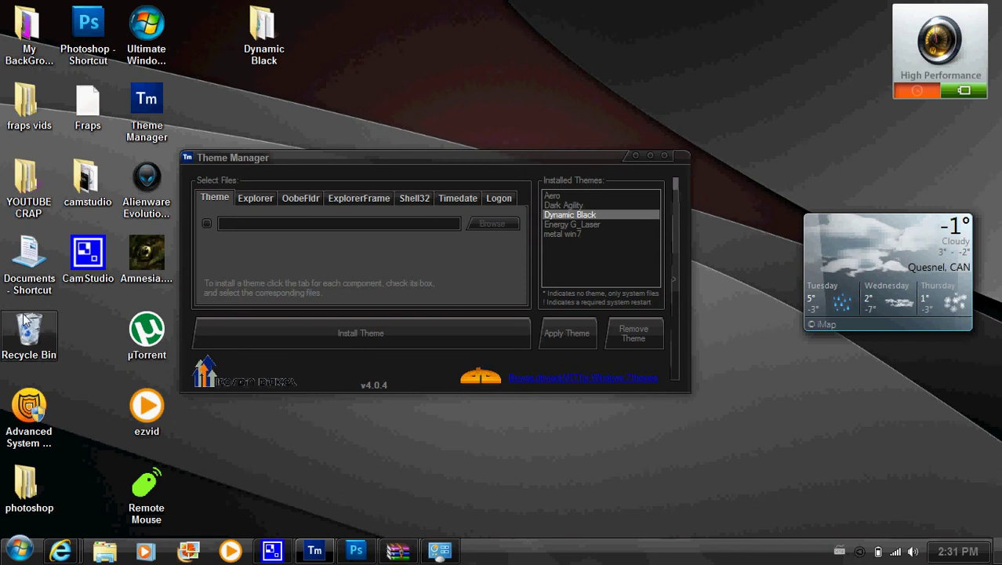
# Step: Launch Alienware Evolution from the desktop, and view the Libraries window in the Dynamic Black style before closing it
pyautogui.doubleClick(129, 197)
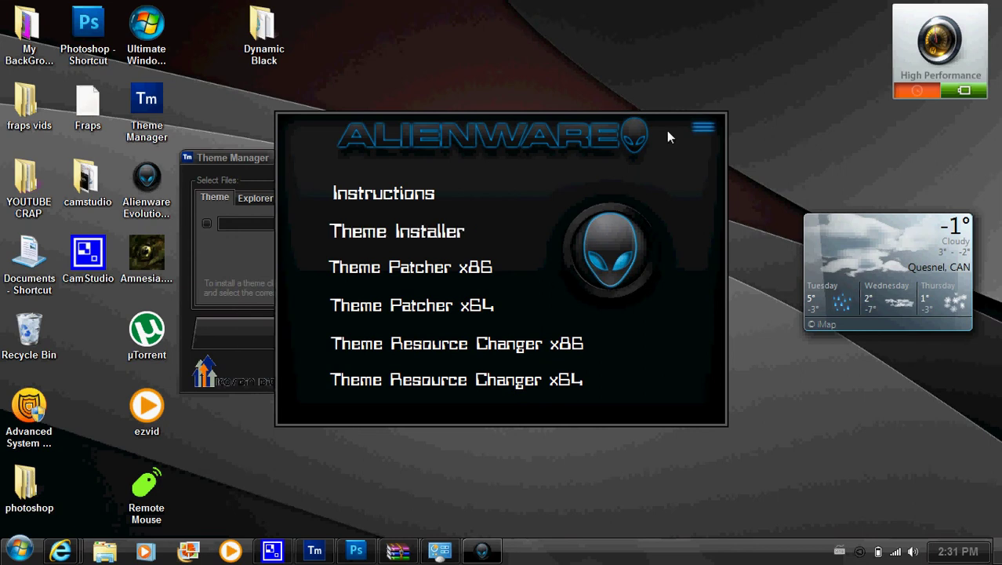
pyautogui.click(702, 131)
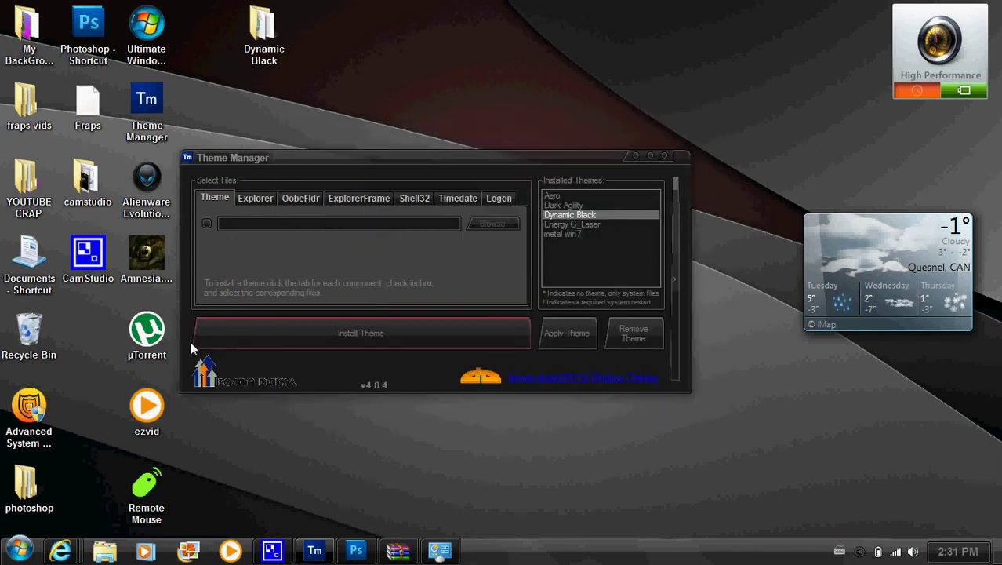
pyautogui.doubleClick(143, 187)
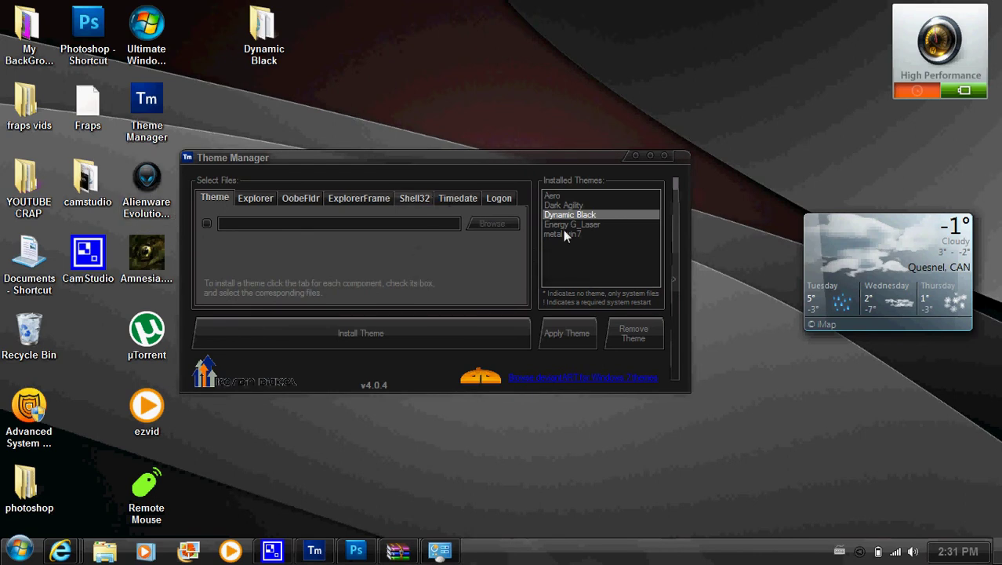
pyautogui.click(110, 551)
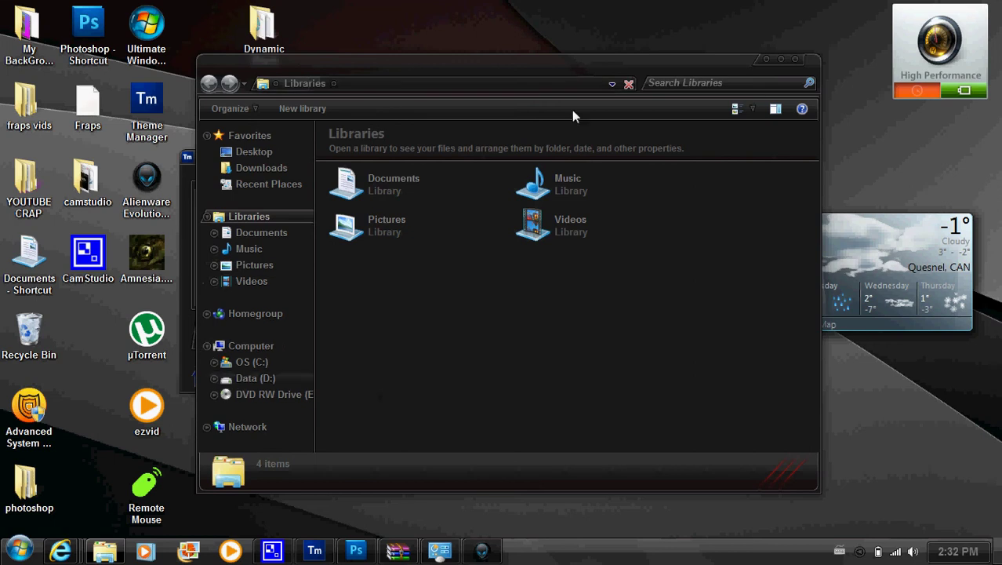
pyautogui.click(796, 61)
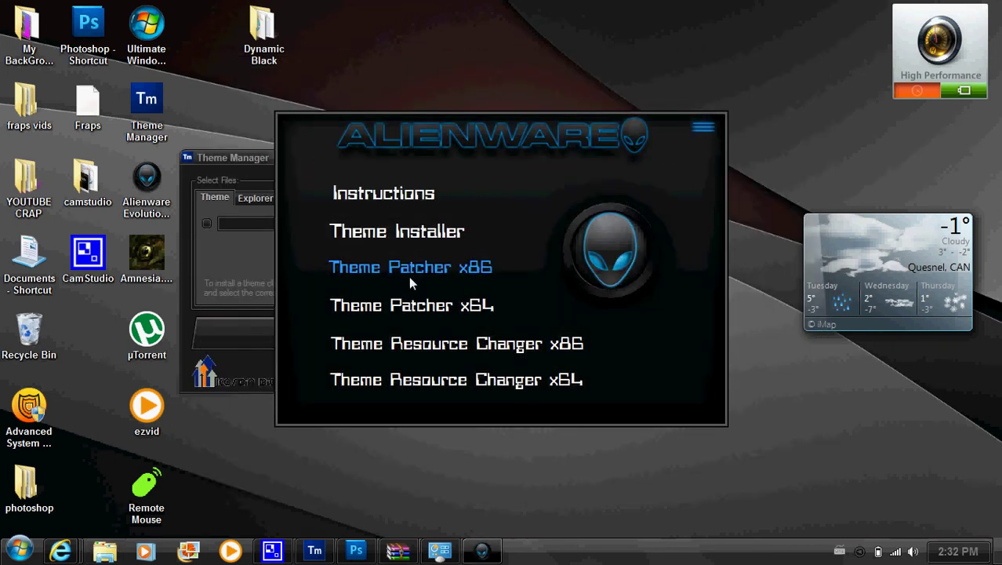
# Step: Run the Alienware Evolution theme installer, accepting the license and replacing the Autobahn Stencil font, and finish the setup
pyautogui.click(395, 236)
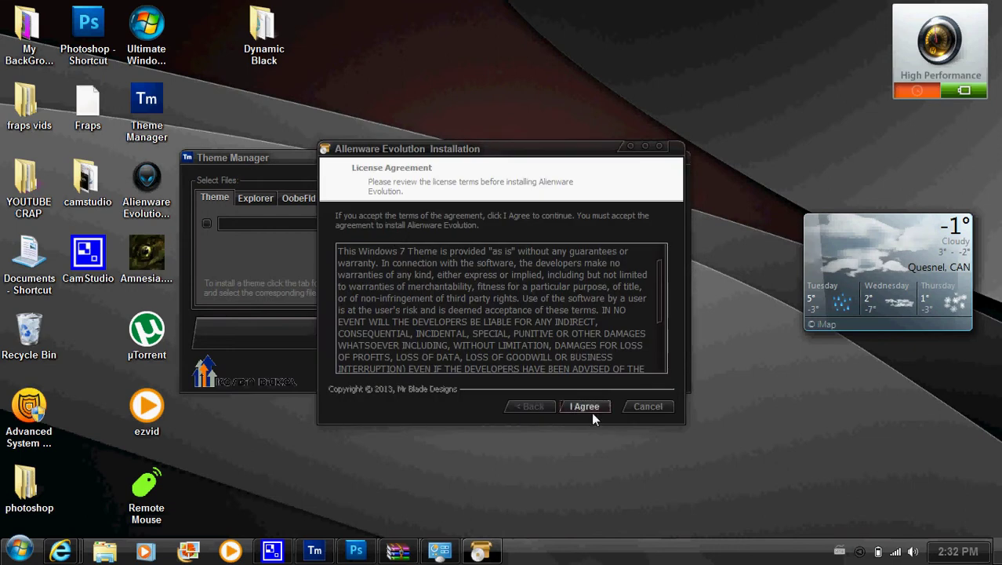
pyautogui.click(586, 408)
pyautogui.click(584, 406)
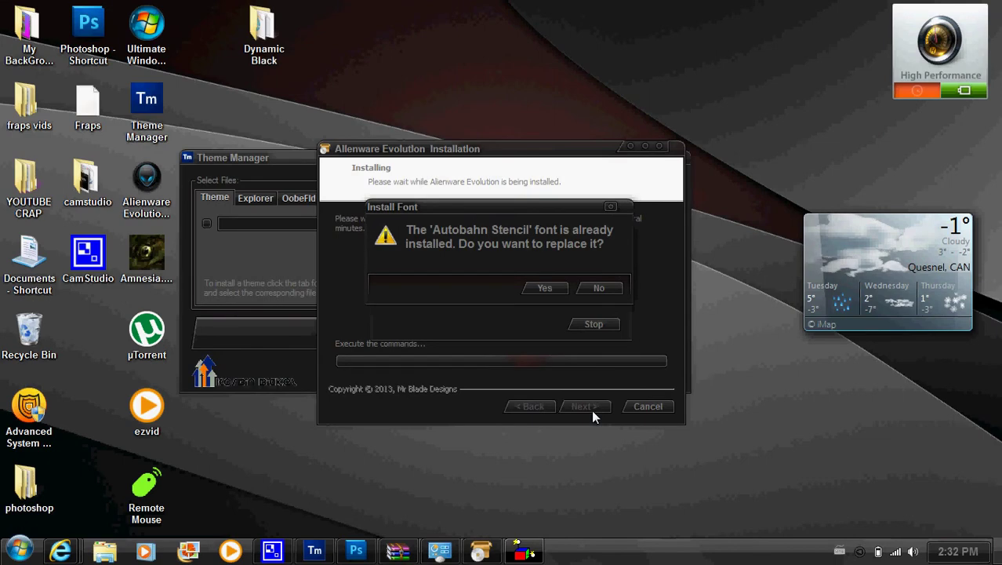
pyautogui.click(544, 288)
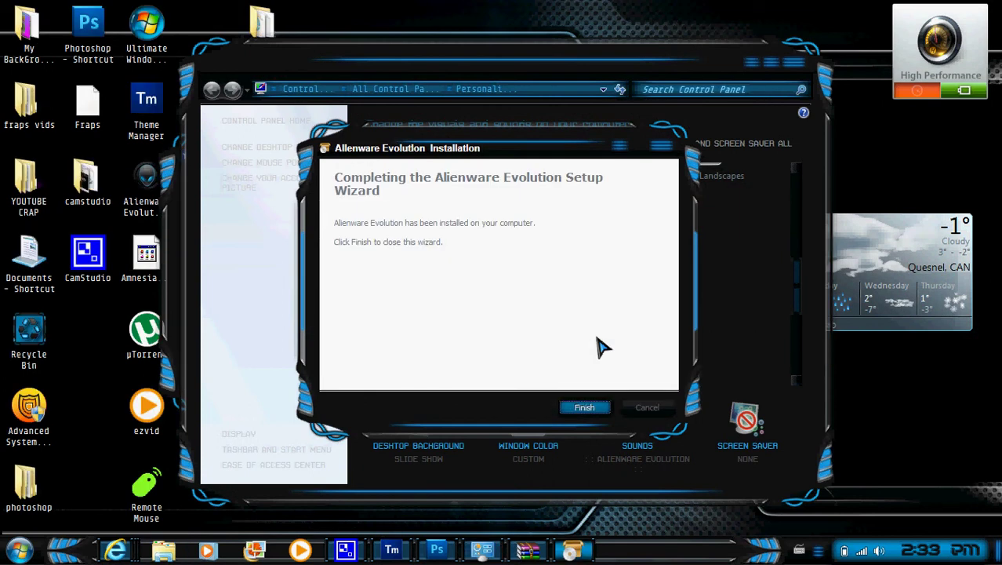
pyautogui.click(596, 406)
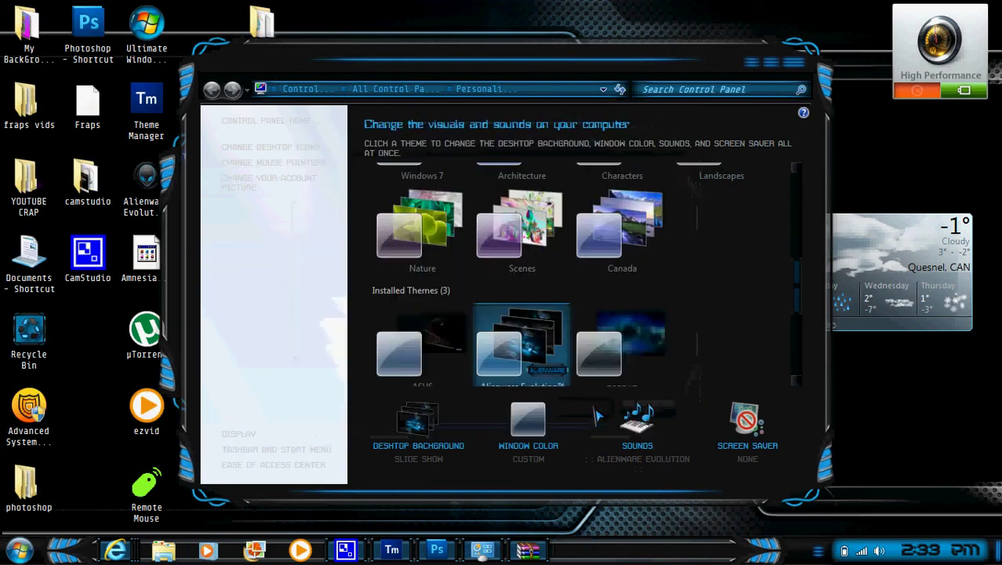
# Step: Check the Start menu and the Theme Manager window in the Alienware Evolution style
pyautogui.click(19, 550)
pyautogui.click(24, 545)
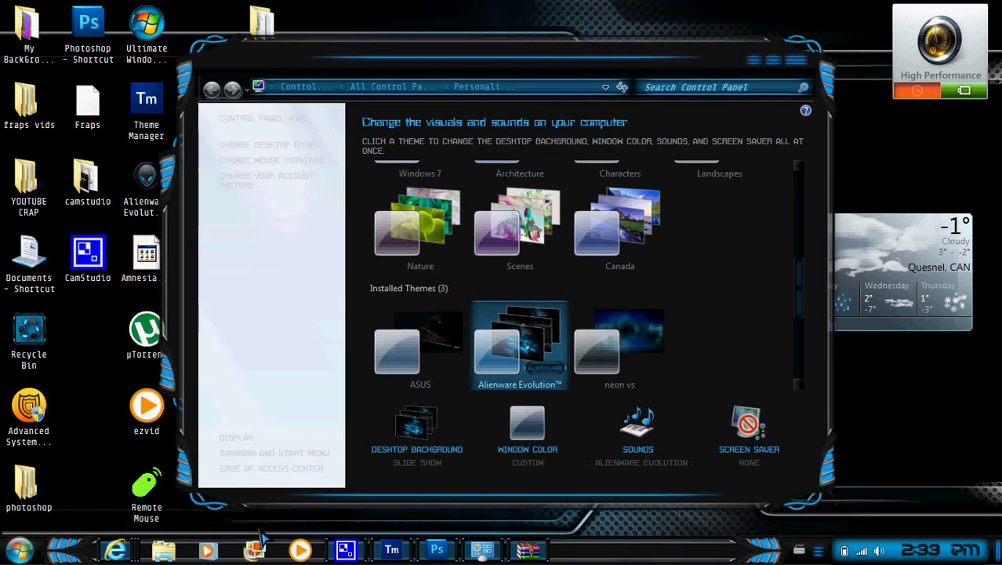
pyautogui.click(391, 549)
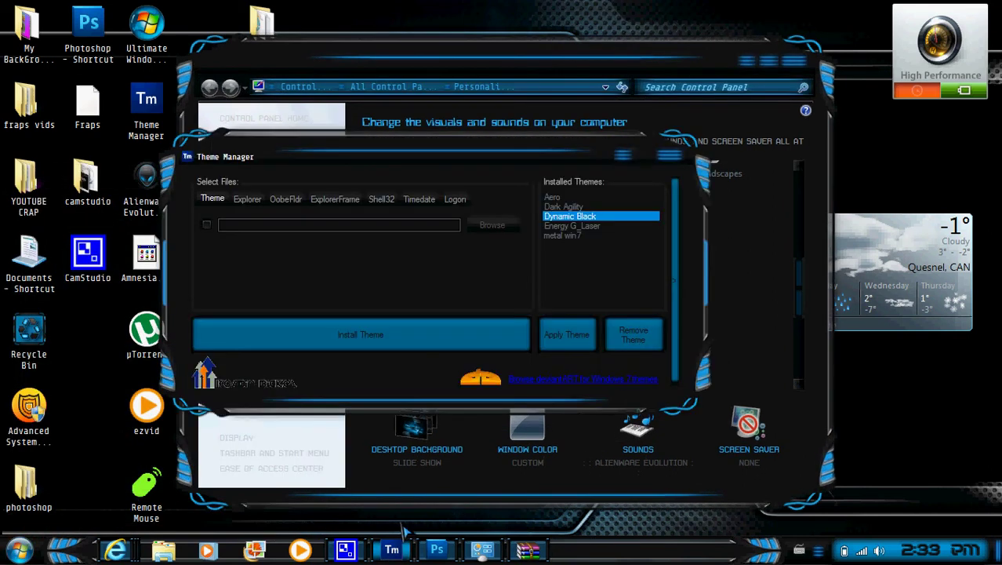
# Step: Minimize Theme Manager and close the Personalization window to reveal the Alienware desktop
pyautogui.click(392, 550)
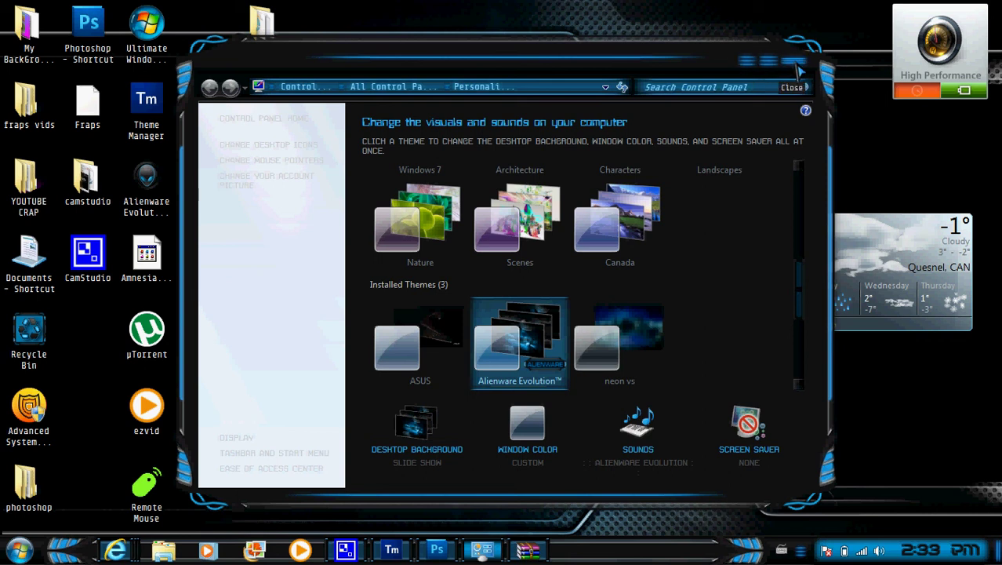
pyautogui.press('XF86AudioRaiseVolume')
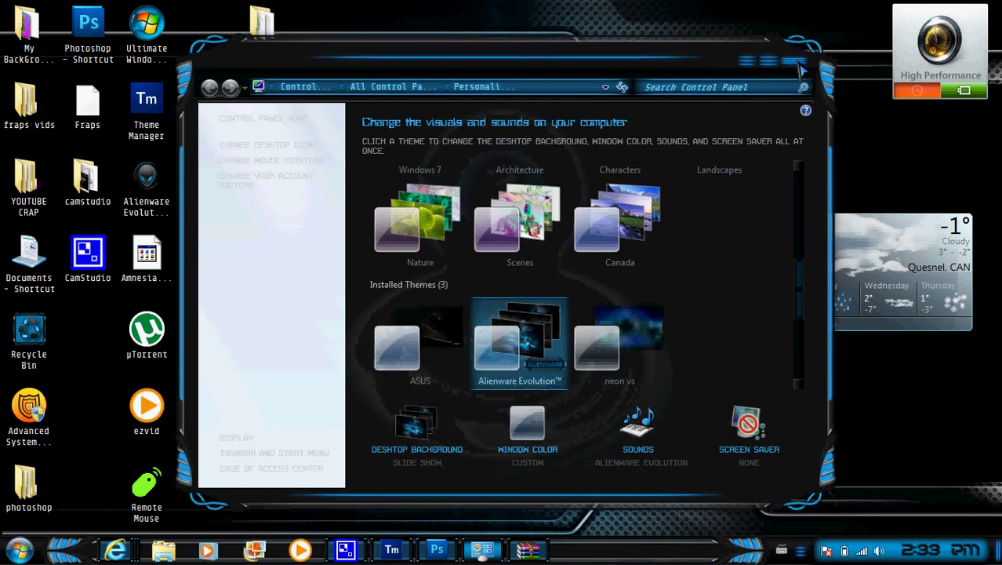
pyautogui.click(800, 68)
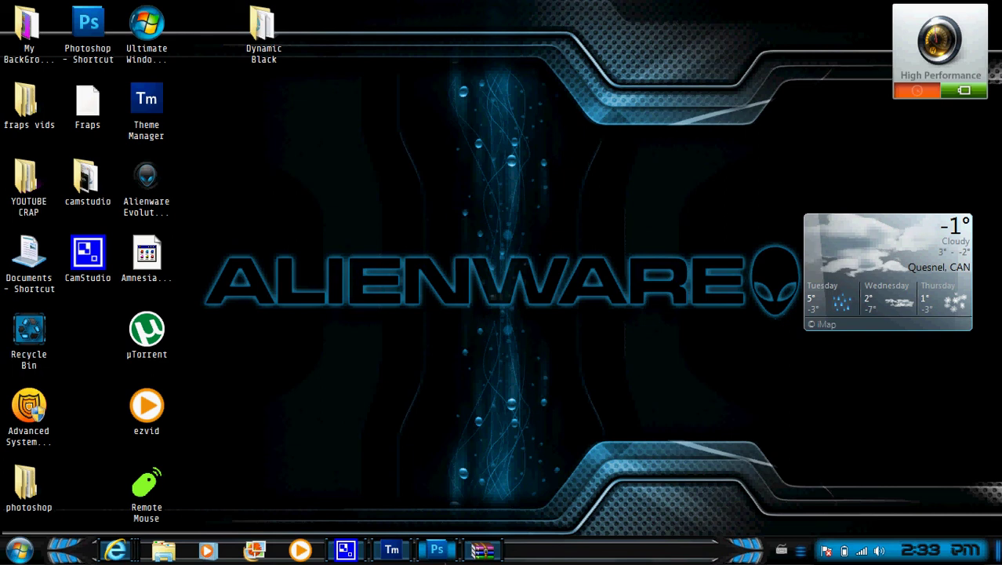
# Step: Check how the WinRAR window with the Dynamic Black archive looks in the Alienware Evolution style, and close it
pyautogui.click(477, 550)
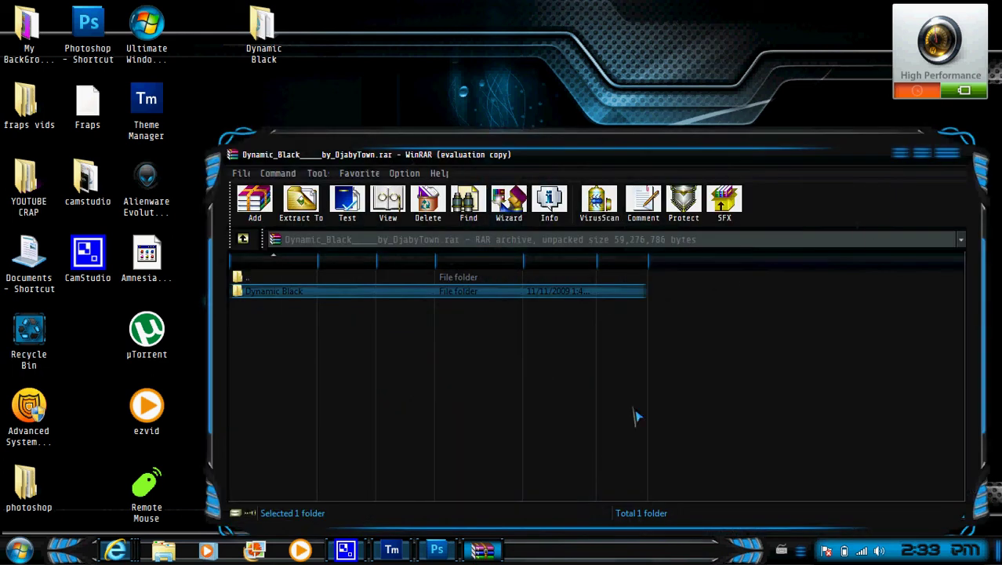
pyautogui.click(494, 548)
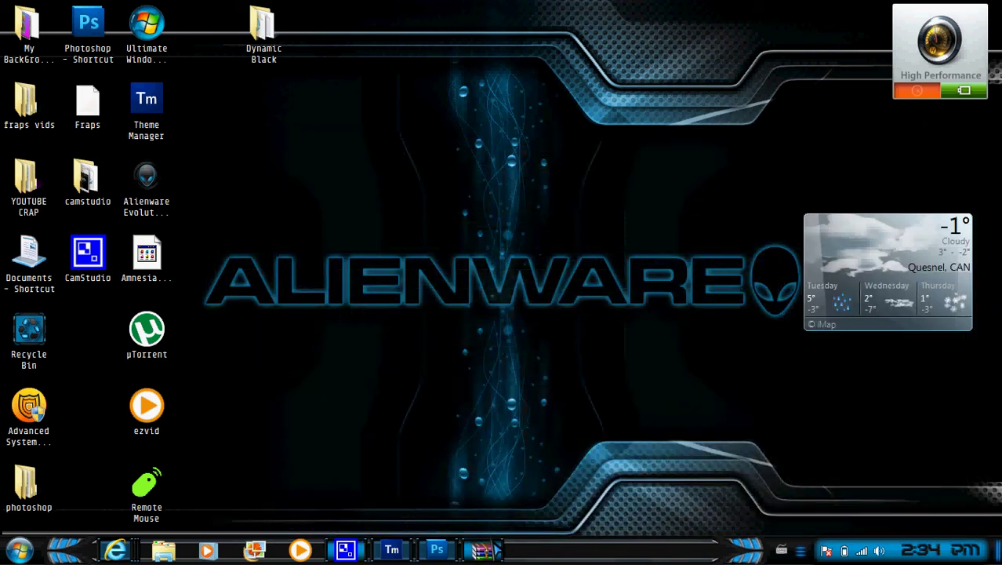
pyautogui.click(494, 549)
pyautogui.click(496, 550)
pyautogui.click(496, 550)
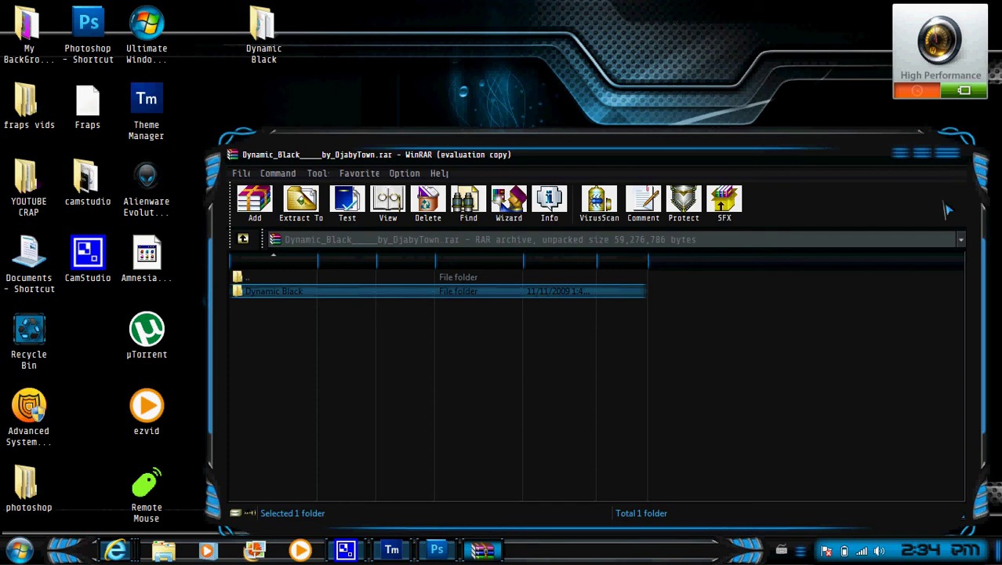
pyautogui.click(947, 154)
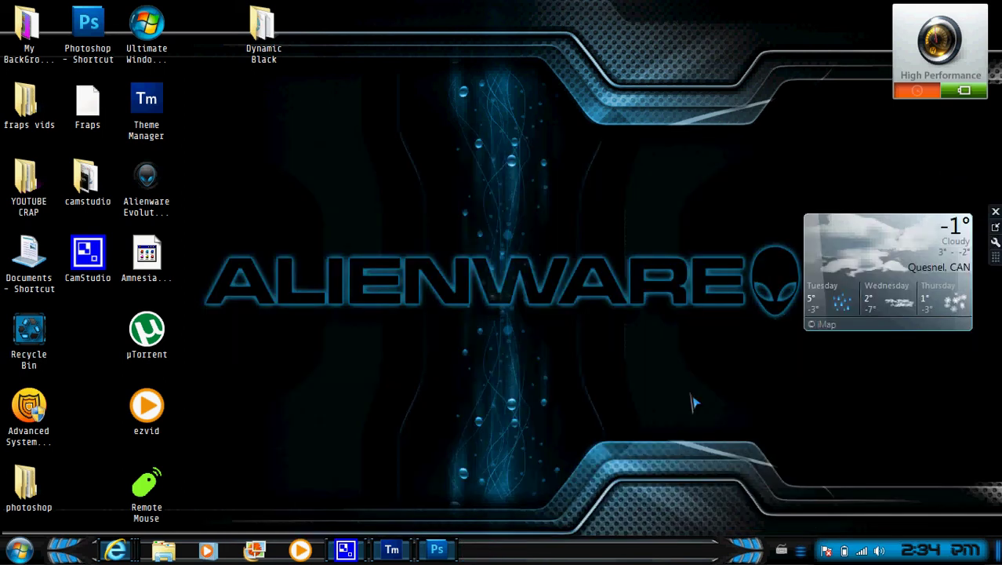
# Step: Restore the minimized Theme Manager window and close it
pyautogui.moveTo(337, 553)
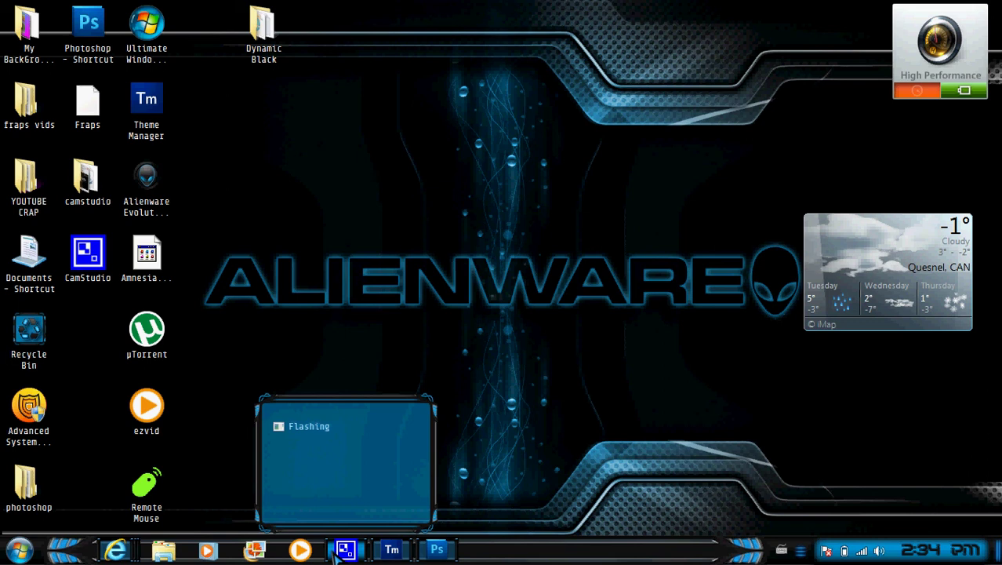
pyautogui.click(391, 549)
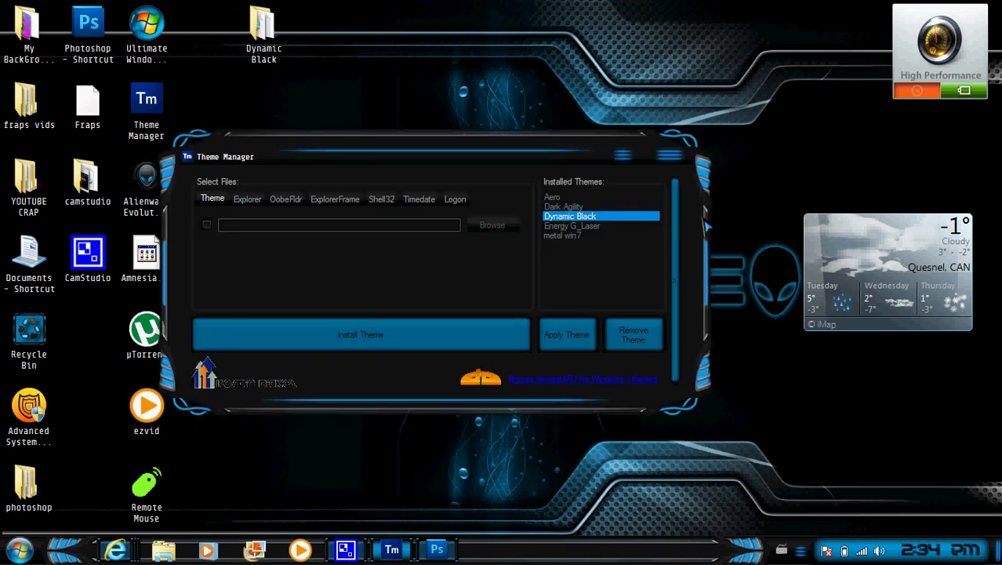
pyautogui.click(671, 156)
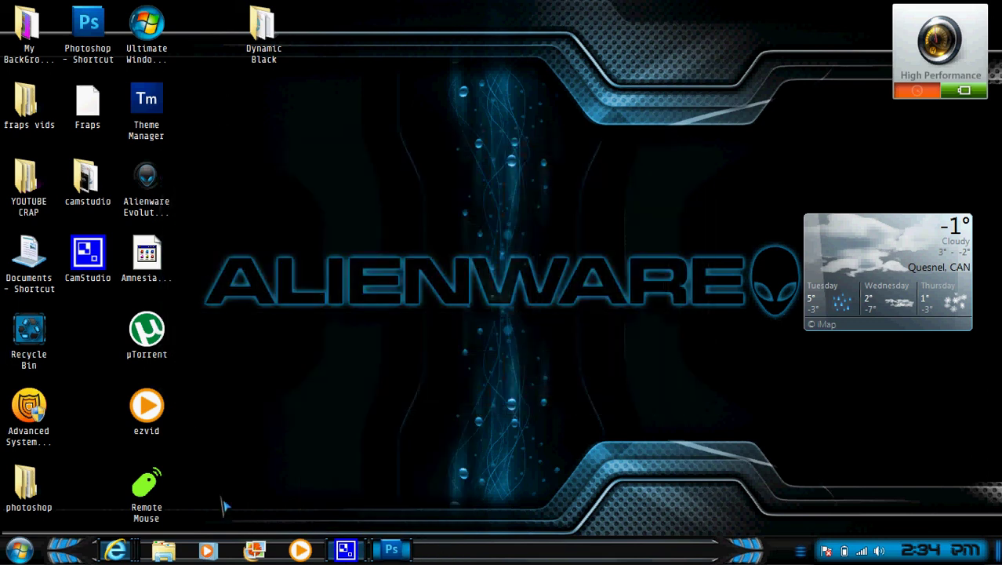
# Step: Switch to Photoshop to view its window in the Alienware Evolution style, and minimize it again
pyautogui.click(402, 550)
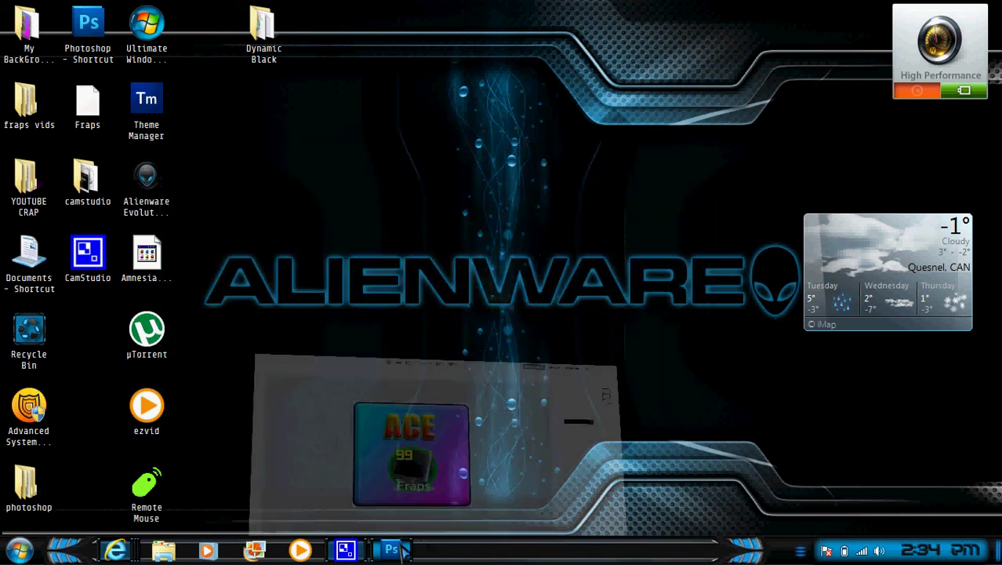
pyautogui.click(401, 550)
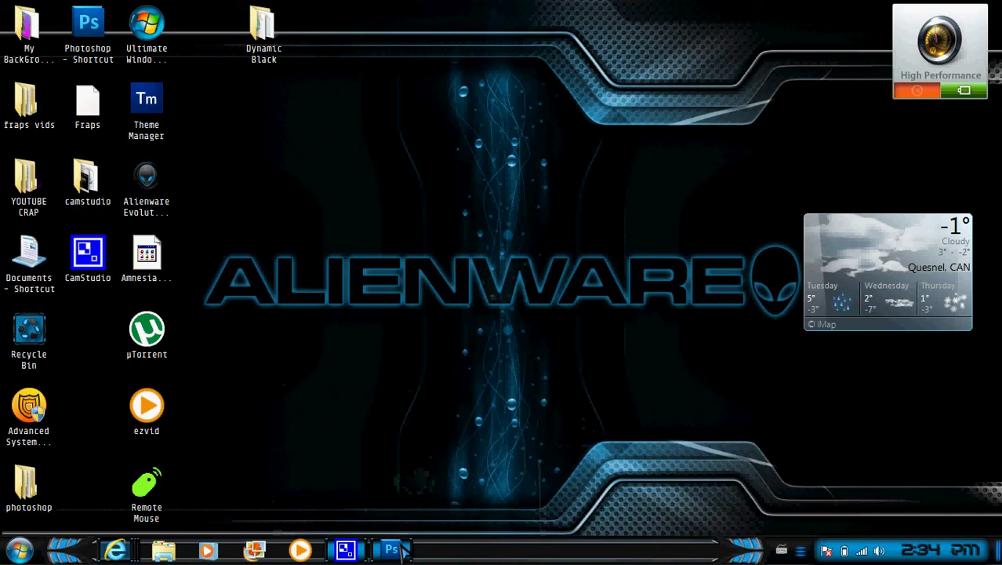
pyautogui.click(392, 550)
pyautogui.click(392, 550)
pyautogui.click(401, 551)
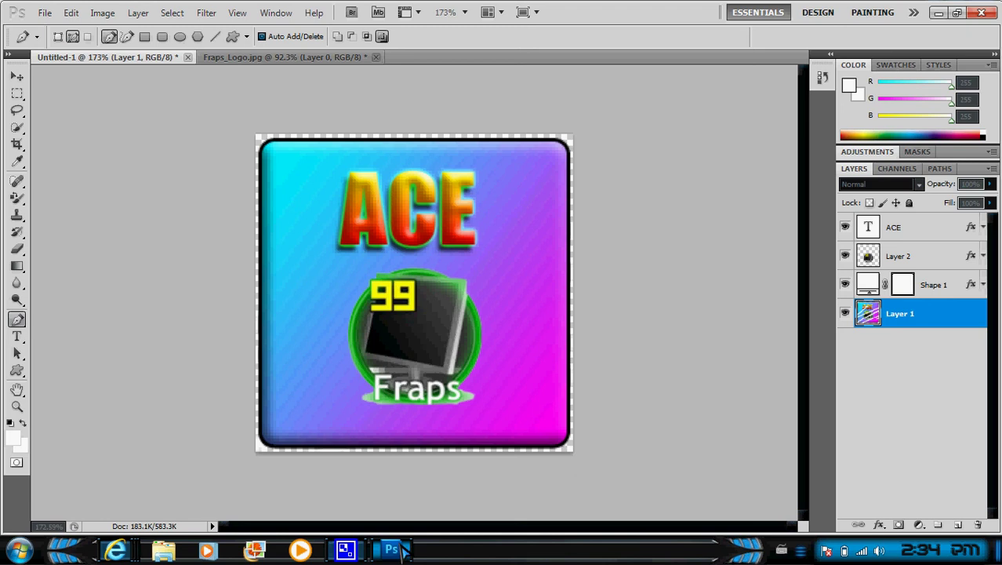
pyautogui.click(402, 550)
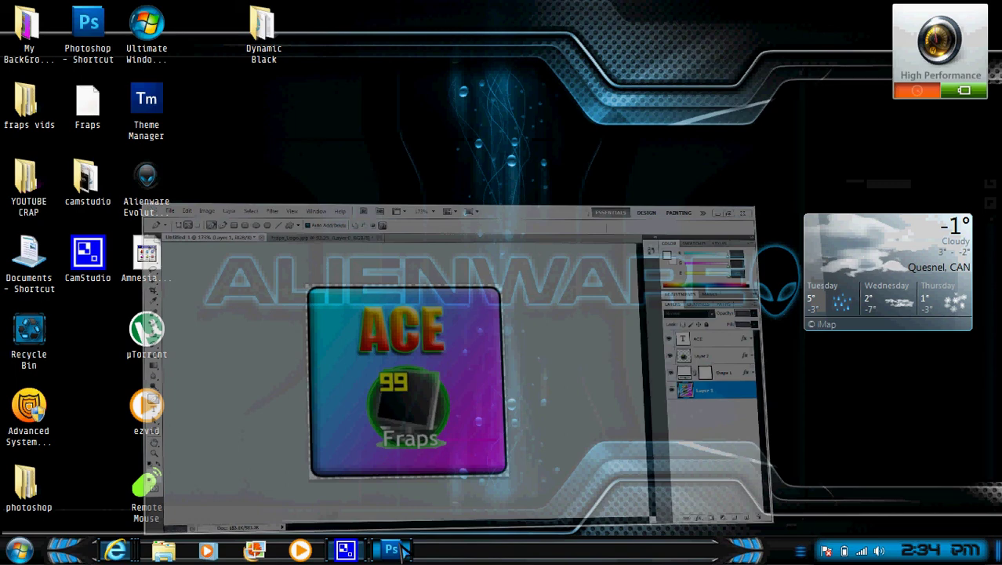